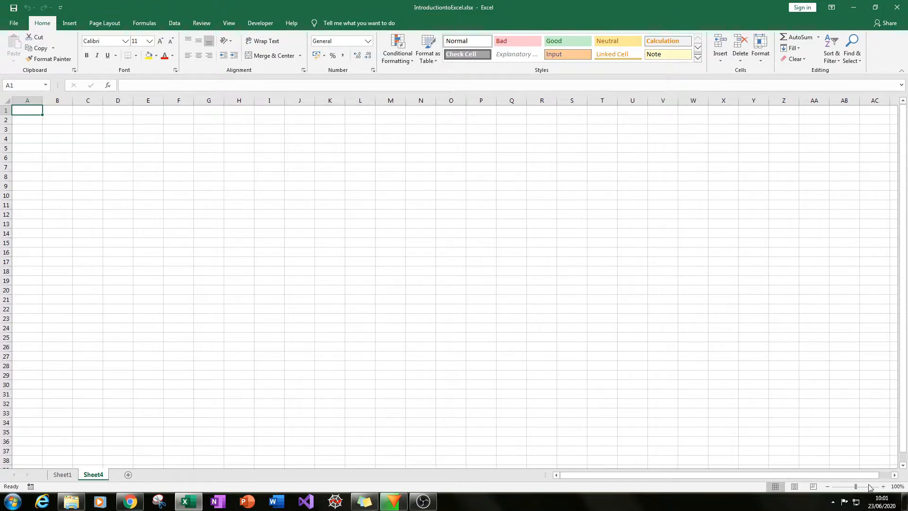
# Enter the numbers 1, 2 and 3 down cells C3 to C5 of Sheet4.
pyautogui.click(883, 486)
pyautogui.click(883, 487)
pyautogui.click(882, 487)
pyautogui.click(882, 487)
pyautogui.click(883, 486)
pyautogui.click(883, 487)
pyautogui.click(883, 486)
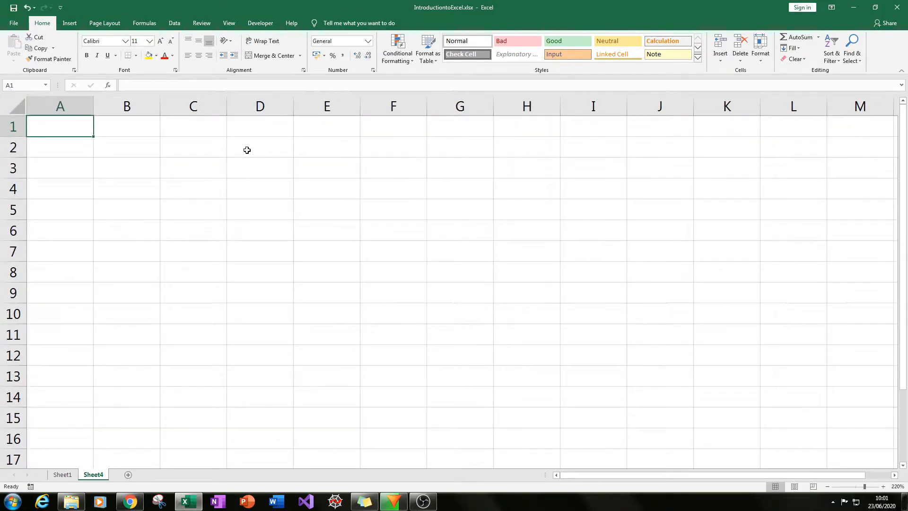
pyautogui.click(217, 166)
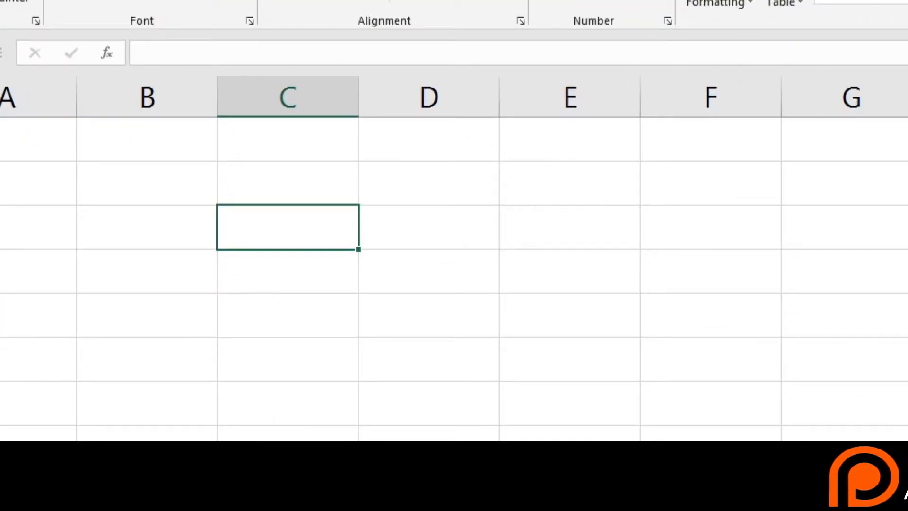
pyautogui.write('1')
pyautogui.press('Return')
pyautogui.write('2')
pyautogui.press('Return')
pyautogui.write('3')
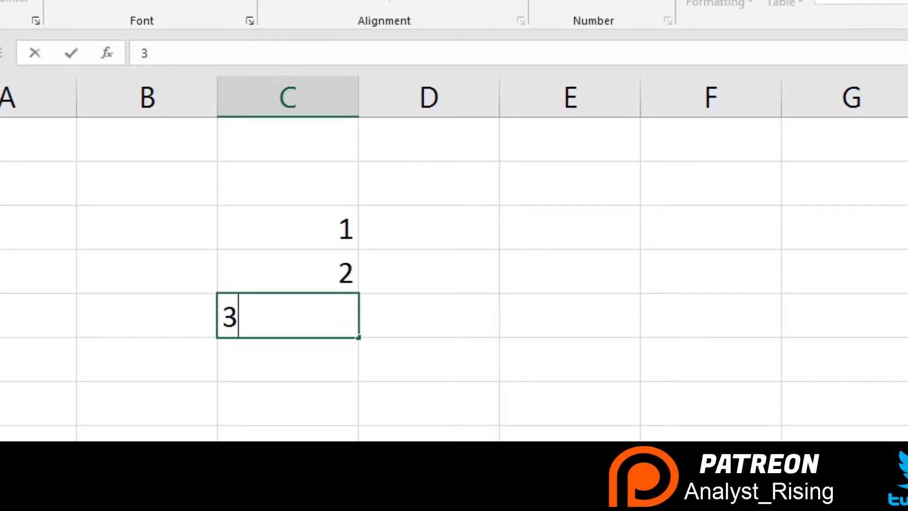
pyautogui.press('Right')
# Enter the numbers 1, 2 and 3 down cells D3 to D5, and select cell E3.
pyautogui.press('Up')
pyautogui.press('Up')
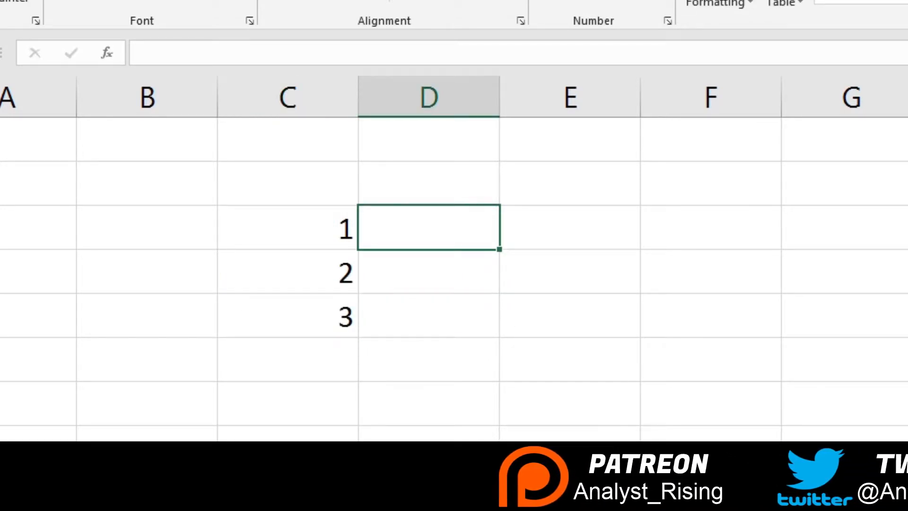
pyautogui.write('1')
pyautogui.press('Return')
pyautogui.write('2')
pyautogui.press('Return')
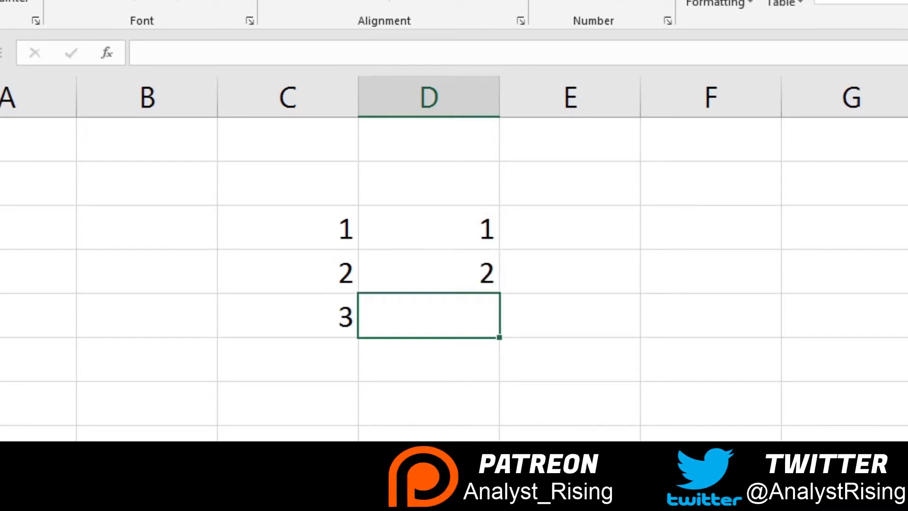
pyautogui.write('3')
pyautogui.press('Return')
pyautogui.press('Right')
pyautogui.press('Up')
pyautogui.press('Up')
pyautogui.press('Up')
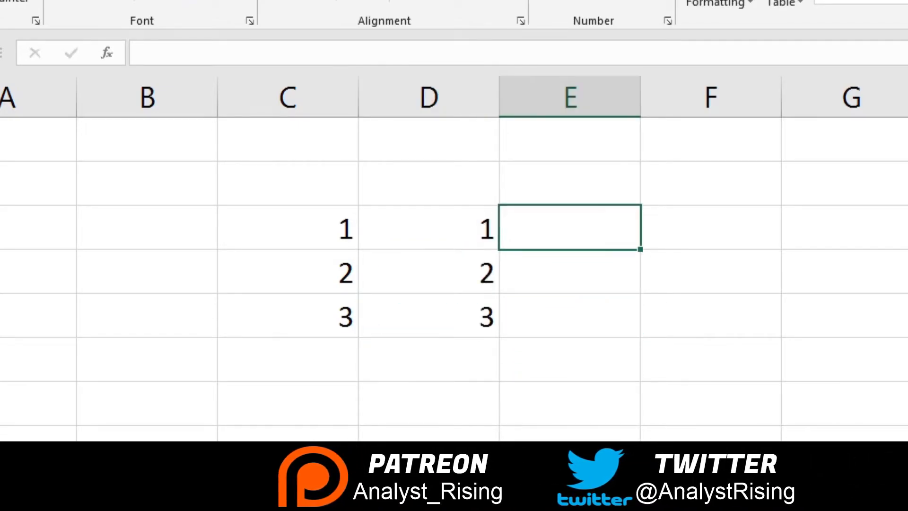
pyautogui.press('Down')
pyautogui.press('Down')
pyautogui.press('Up')
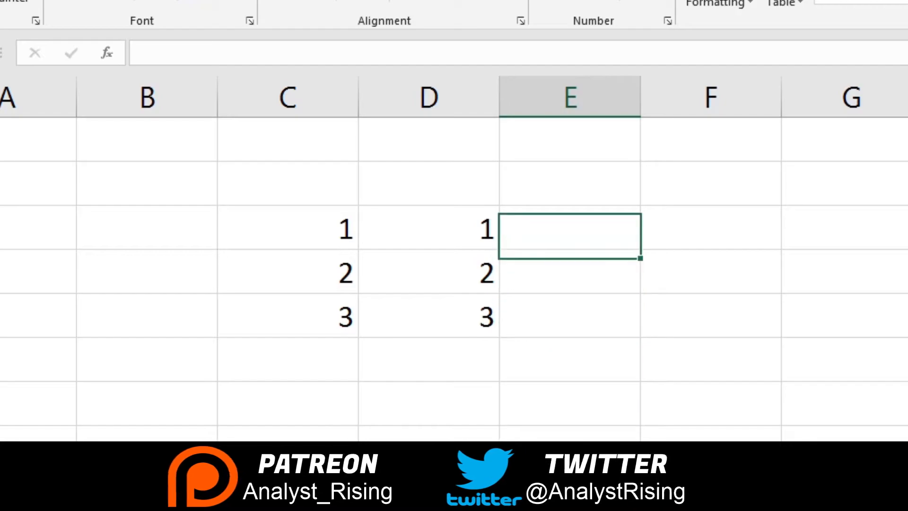
pyautogui.press('Down')
pyautogui.press('Down')
pyautogui.press('Up')
pyautogui.press('Up')
pyautogui.press('Up')
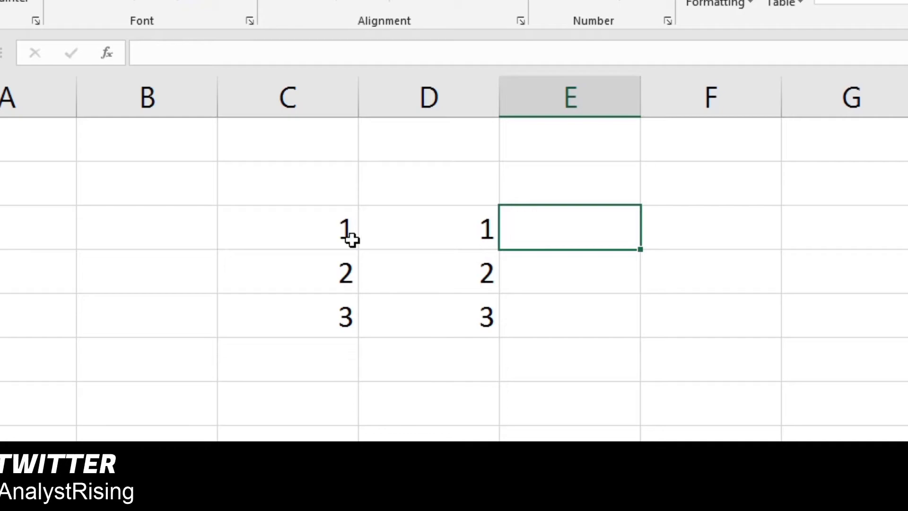
# Add the first pair of numbers with the formula =C3+D3 in cell E3.
pyautogui.write('=')
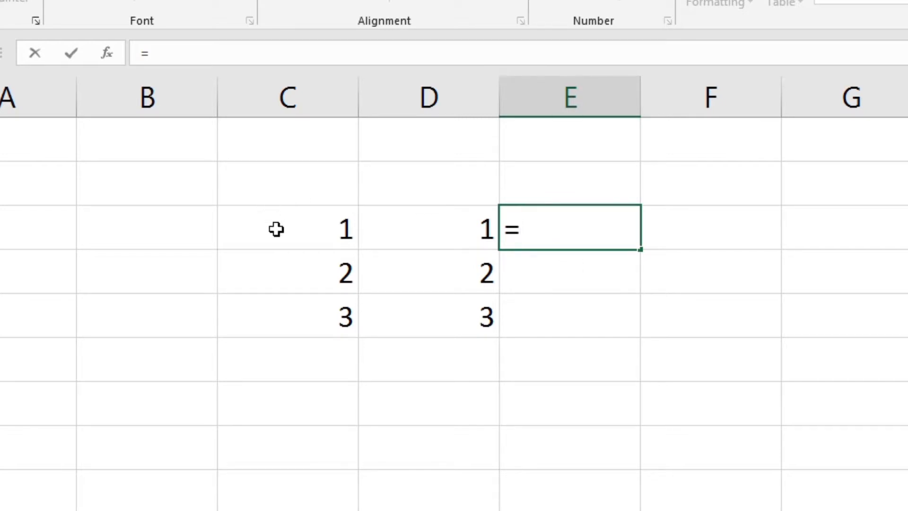
pyautogui.click(292, 229)
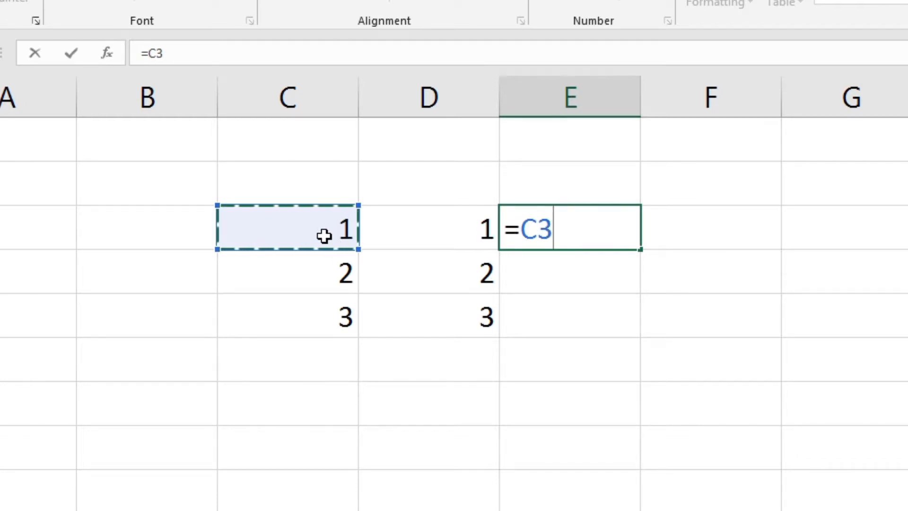
pyautogui.write('+')
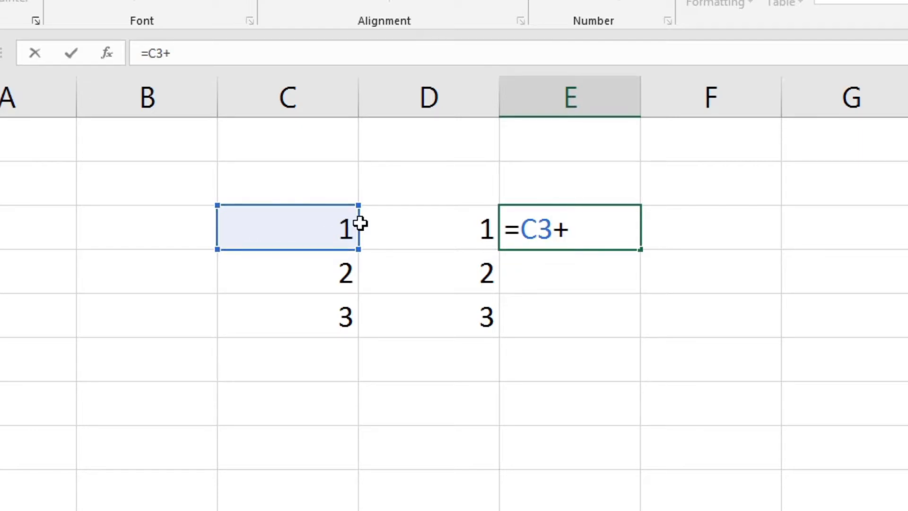
pyautogui.click(451, 232)
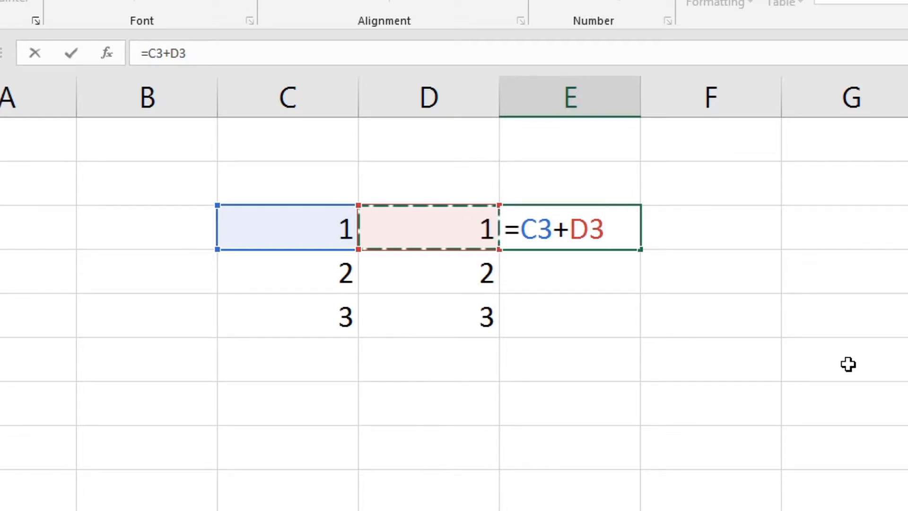
pyautogui.press('Return')
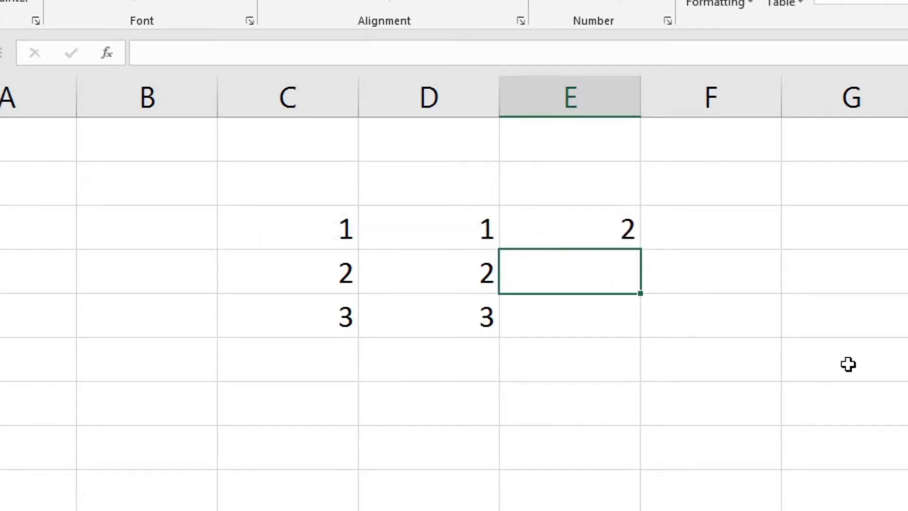
# Inspect the addition formula in cell E3 and its highlighted cell references without editing it.
pyautogui.click(621, 208)
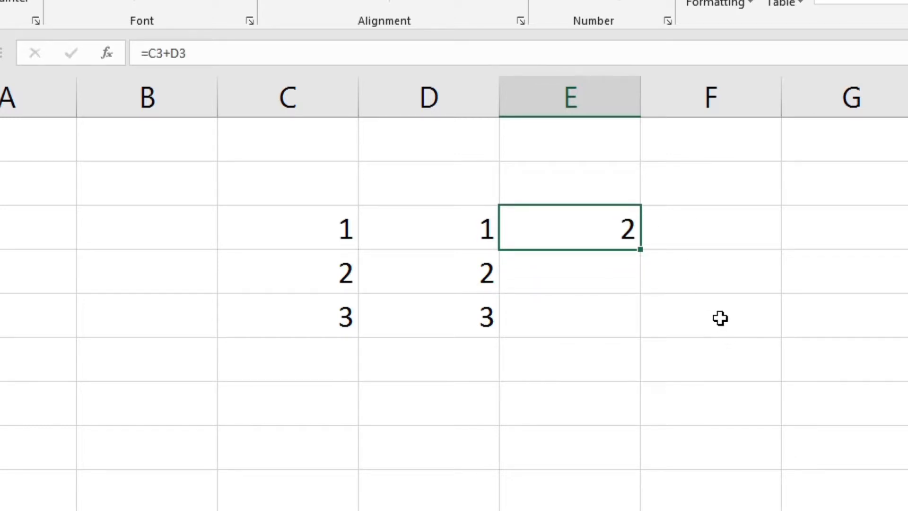
pyautogui.press('F2')
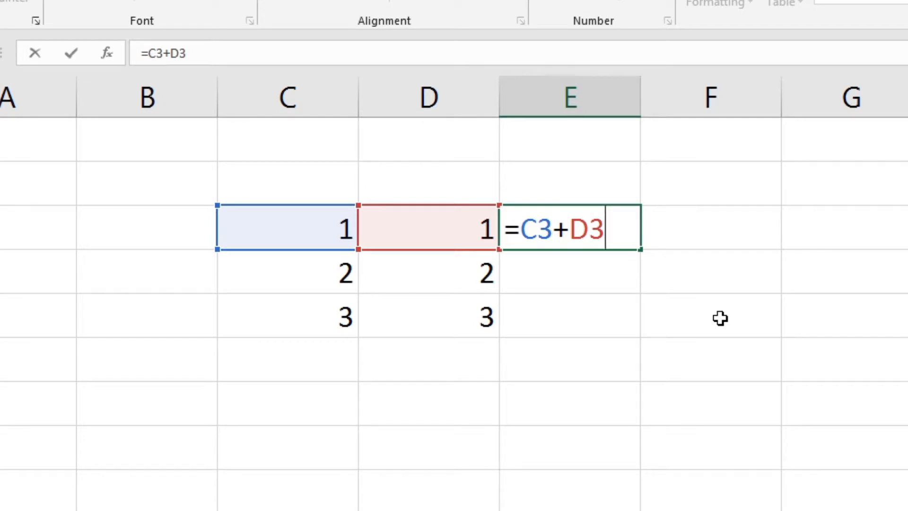
pyautogui.press('Escape')
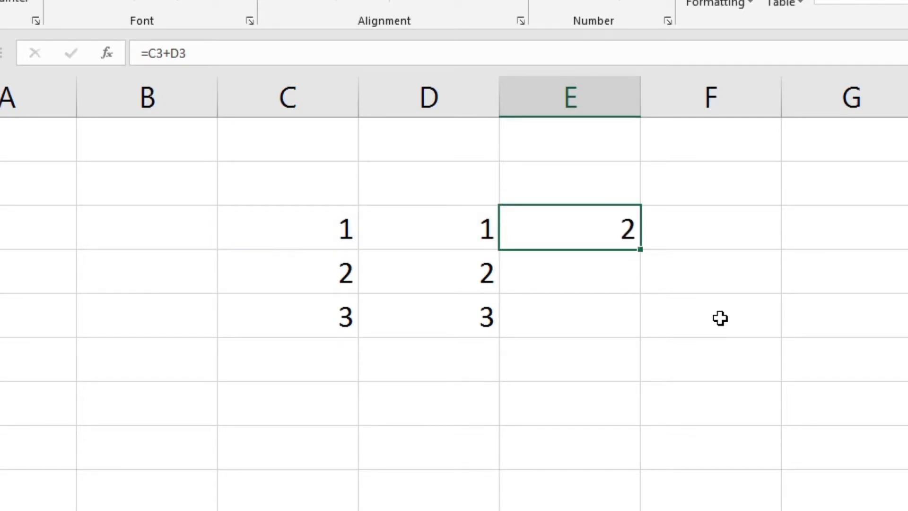
# Subtract the second pair of numbers with the formula =C4-D4 in cell E4.
pyautogui.press('Down')
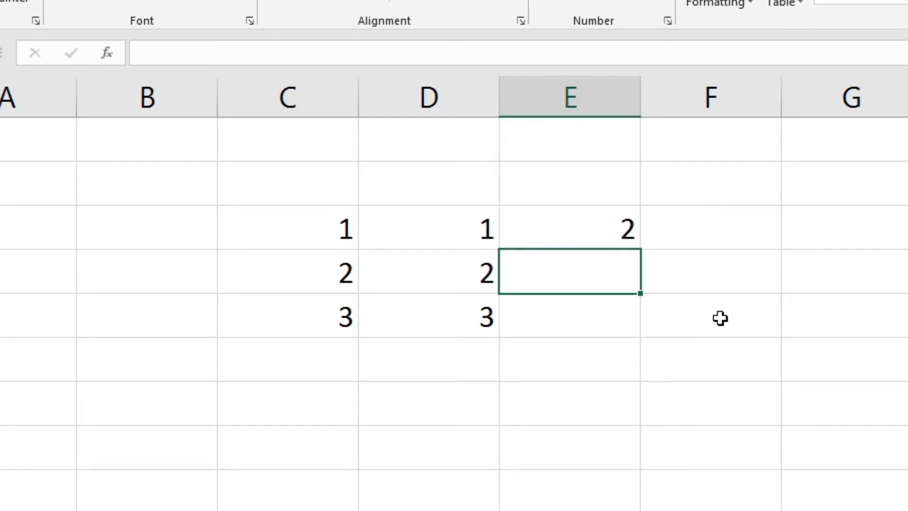
pyautogui.write('=')
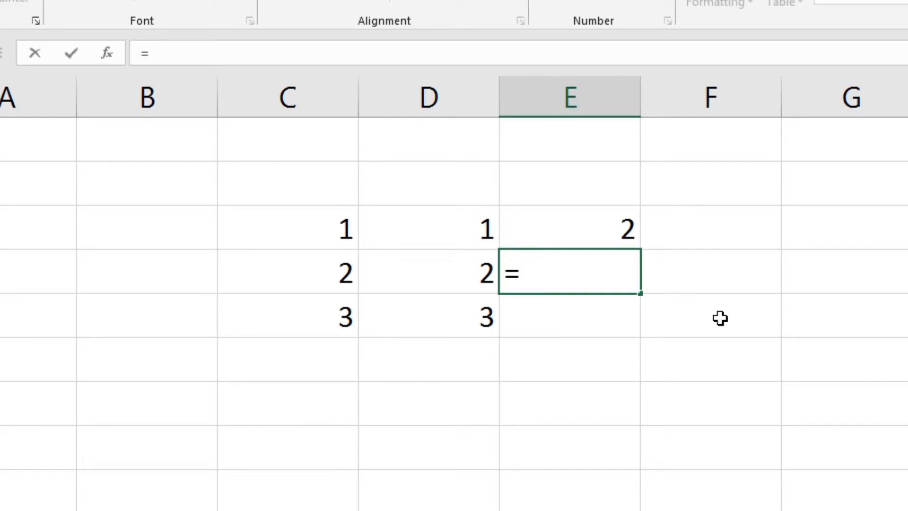
pyautogui.click(310, 278)
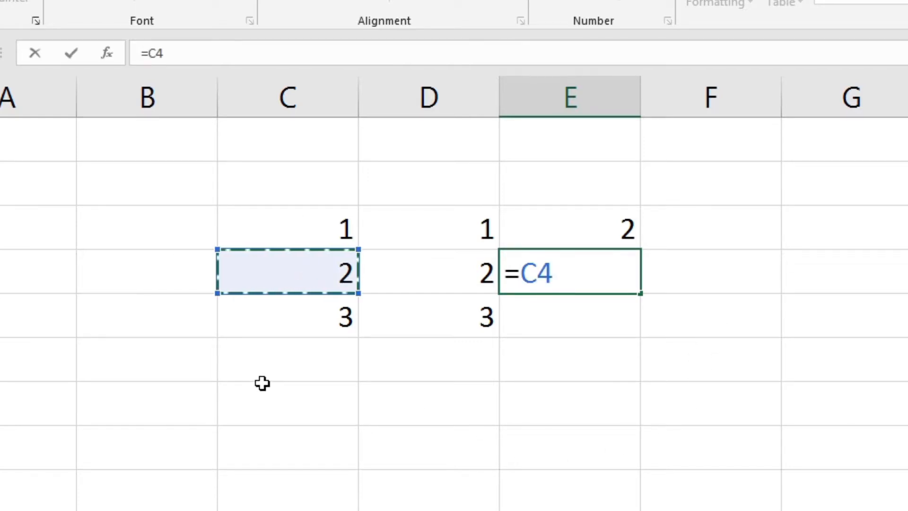
pyautogui.write('-')
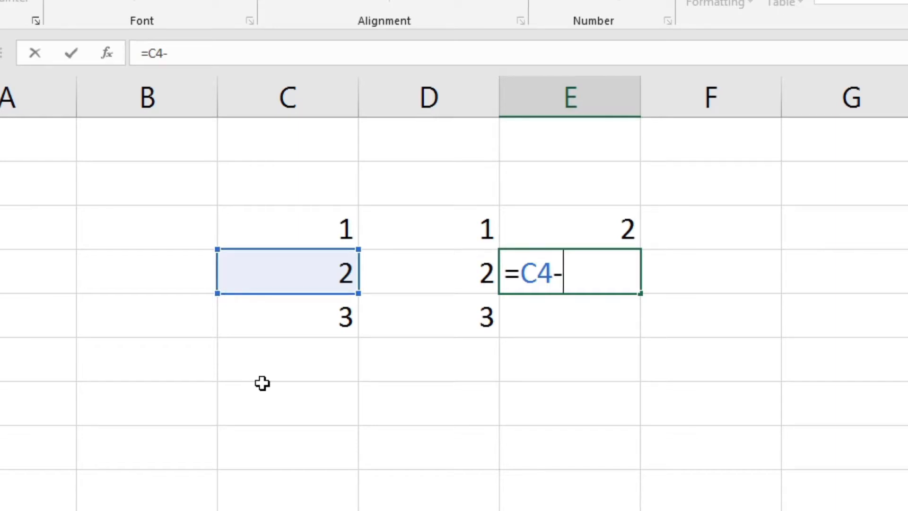
pyautogui.click(419, 273)
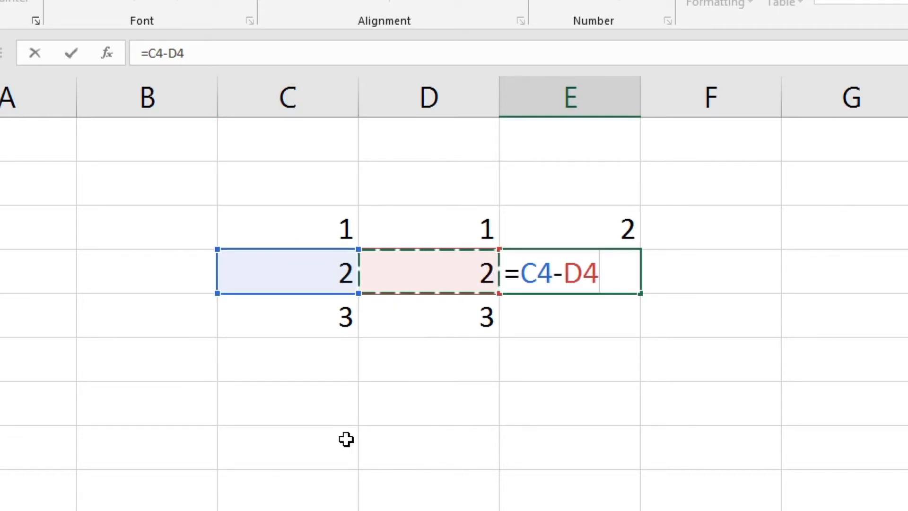
pyautogui.press('Return')
# Review the subtraction formula in cell E4 and its source values in C4 and D4.
pyautogui.click(585, 280)
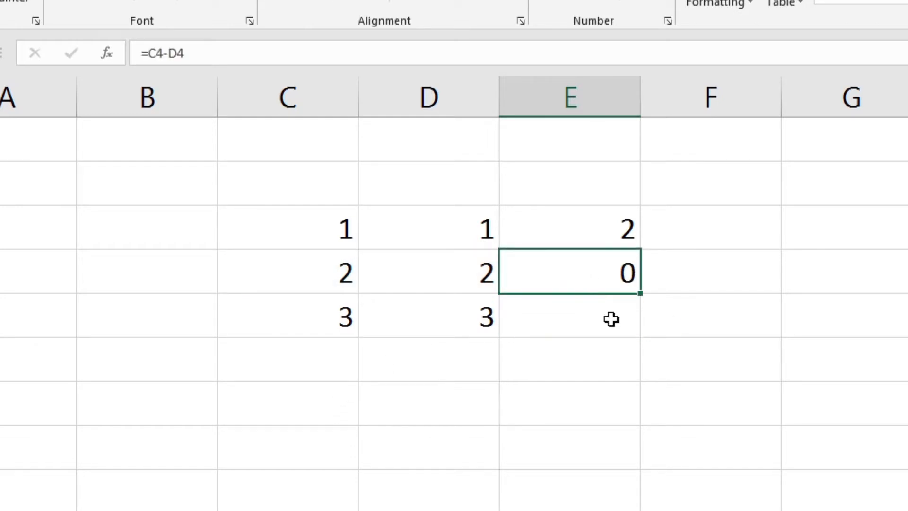
pyautogui.click(291, 266)
pyautogui.click(431, 280)
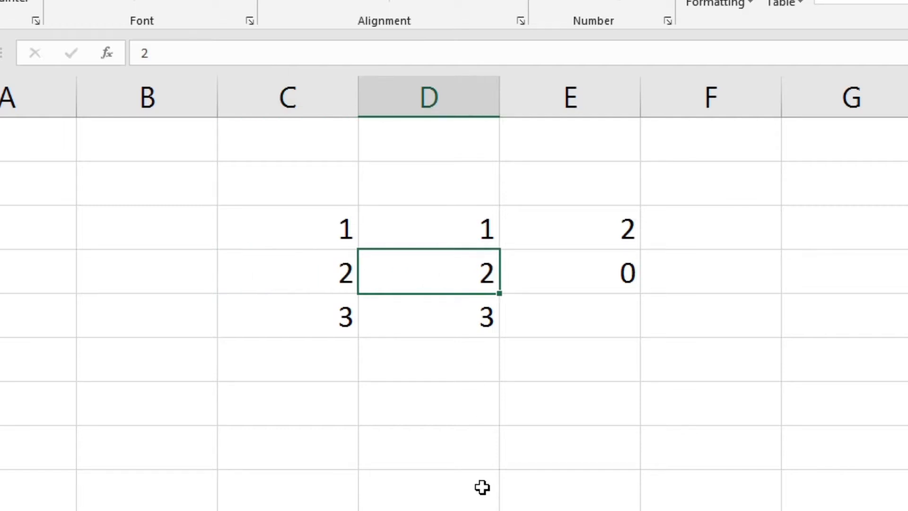
pyautogui.click(315, 277)
pyautogui.click(427, 286)
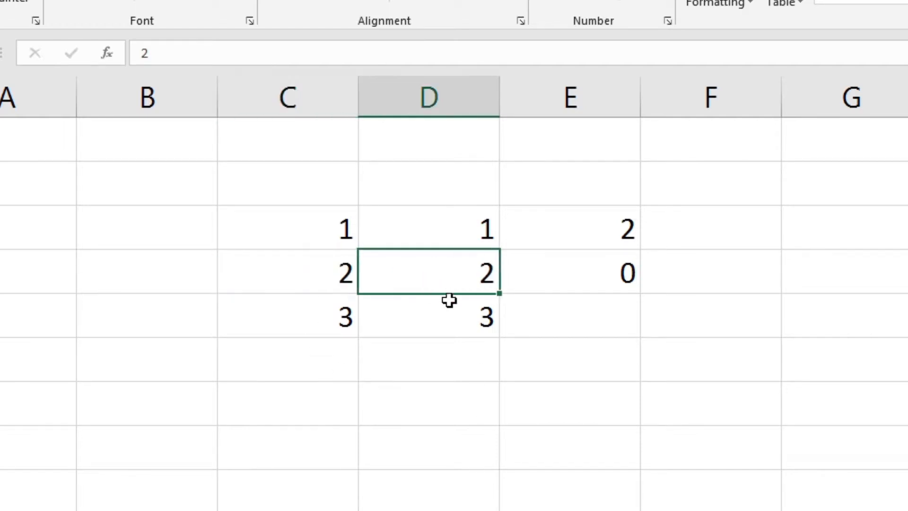
pyautogui.click(547, 277)
# Multiply the third pair of numbers with the formula =C5*D5 in cell E5, and reopen the formula to check its references.
pyautogui.click(577, 325)
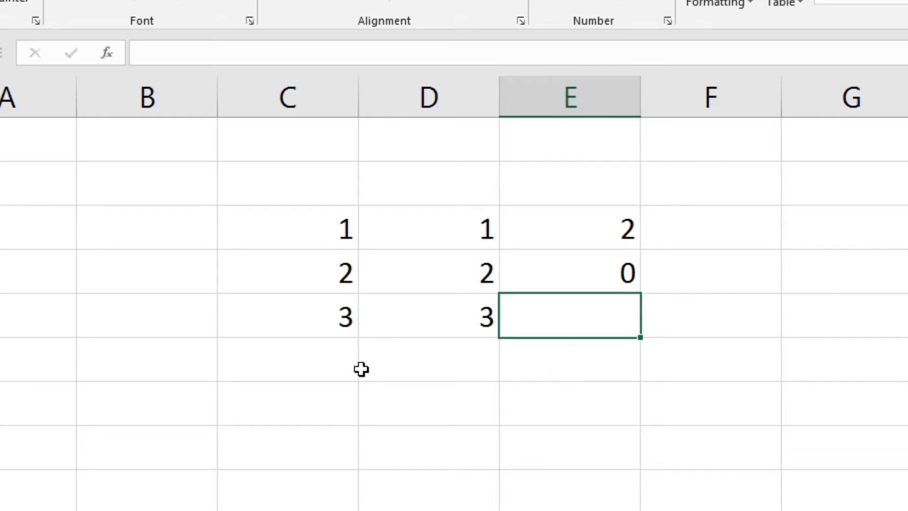
pyautogui.click(308, 324)
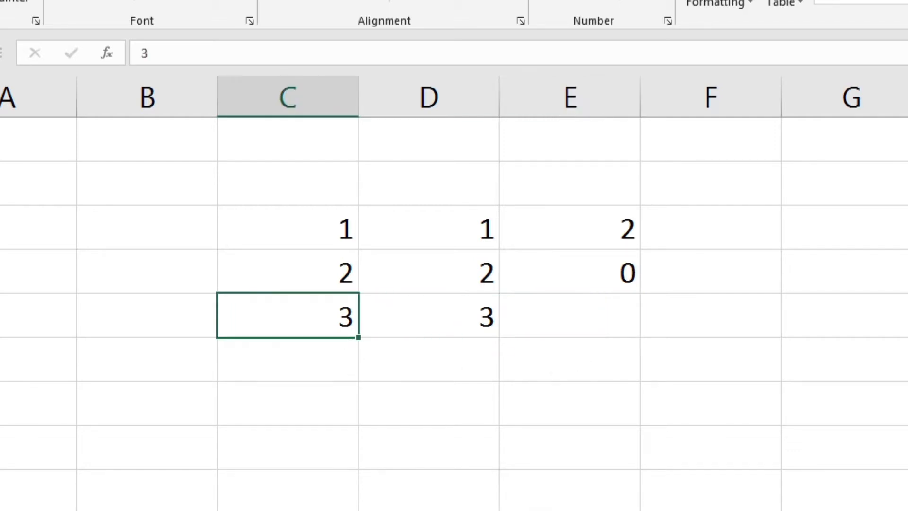
pyautogui.click(452, 319)
pyautogui.click(566, 322)
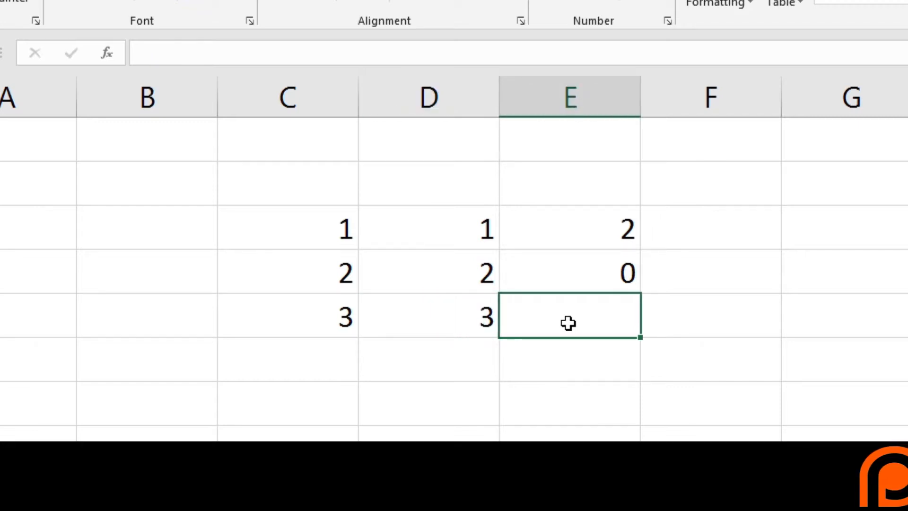
pyautogui.write('=')
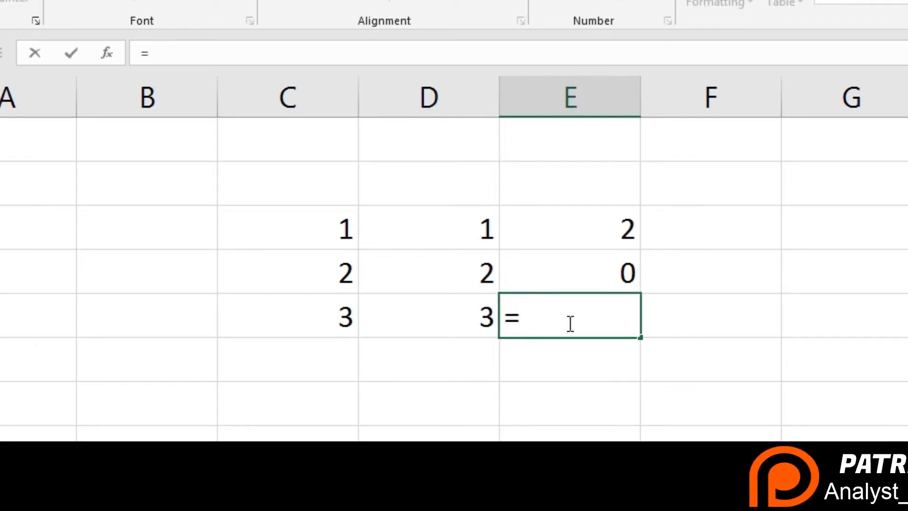
pyautogui.click(299, 317)
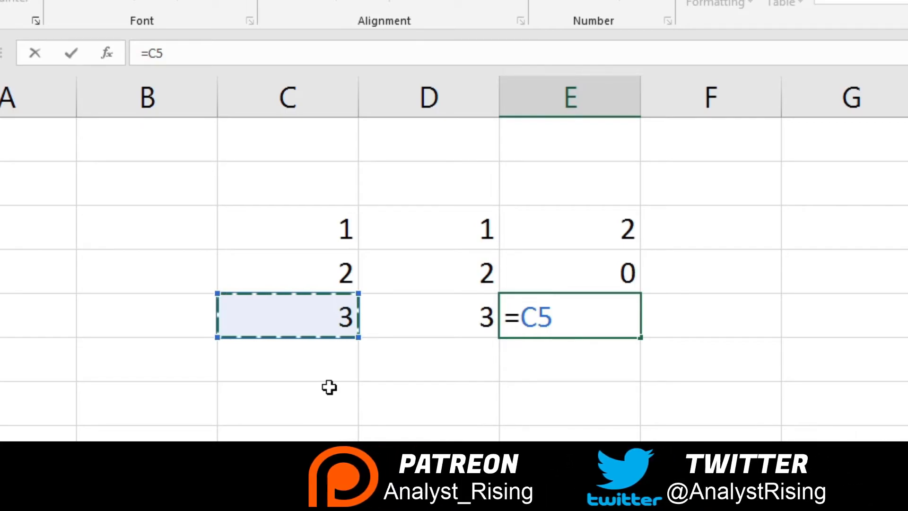
pyautogui.write('*')
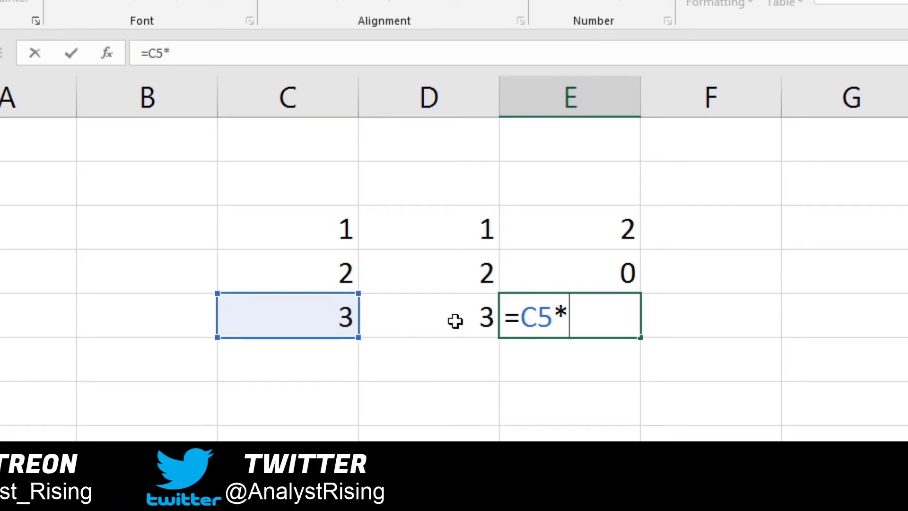
pyautogui.click(415, 319)
pyautogui.press('Return')
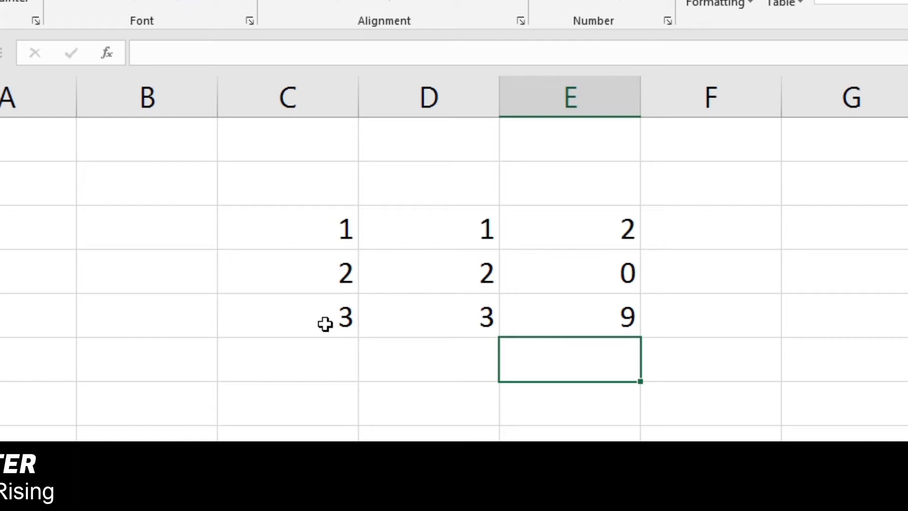
pyautogui.click(546, 324)
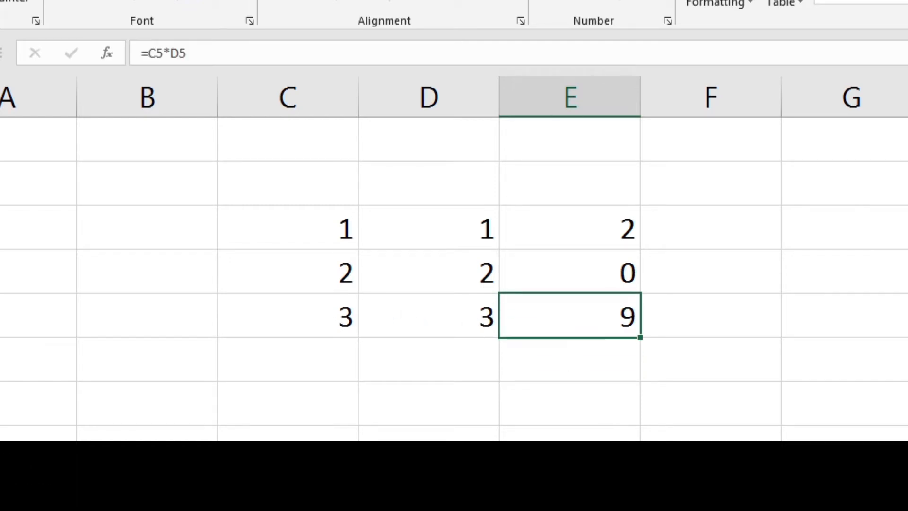
pyautogui.press('F2')
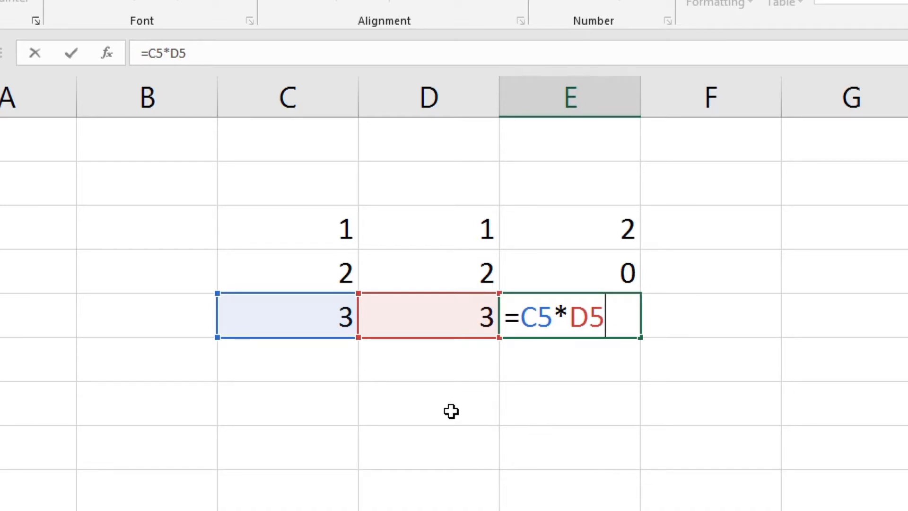
# Leave the formula in E5 and enter 4 in both cell C6 and cell D6.
pyautogui.click(319, 357)
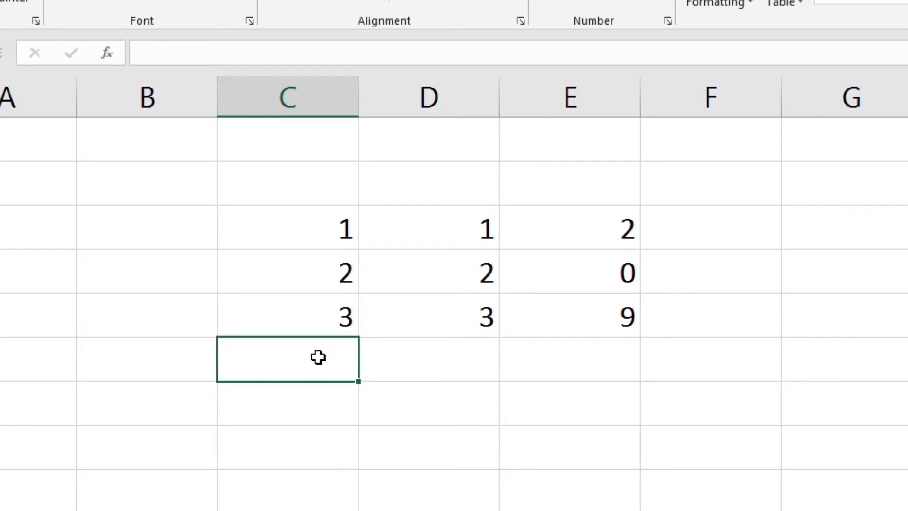
pyautogui.write('4')
pyautogui.press('Tab')
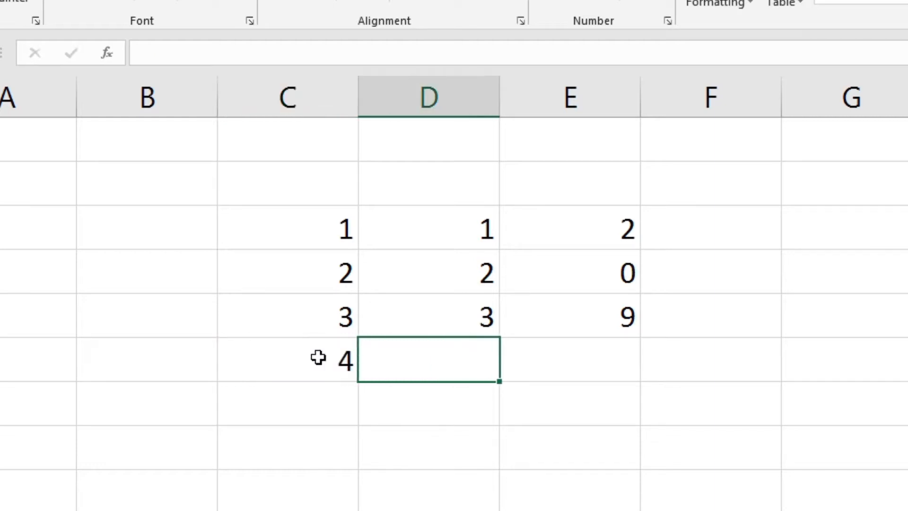
pyautogui.write('4')
pyautogui.press('Tab')
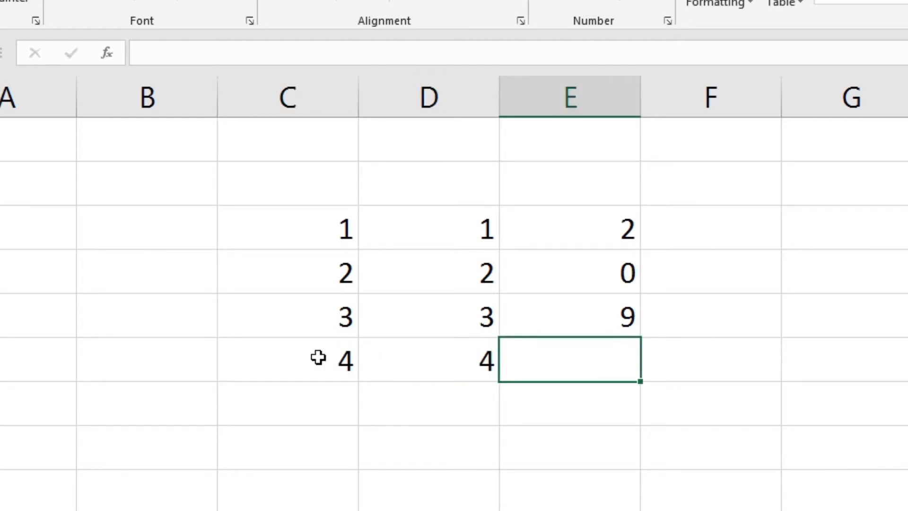
# Divide the fourth pair of numbers with the formula =C6/D6 in cell E6.
pyautogui.press('Left')
pyautogui.press('Left')
pyautogui.press('Right')
pyautogui.press('Right')
pyautogui.write('=')
pyautogui.click(317, 358)
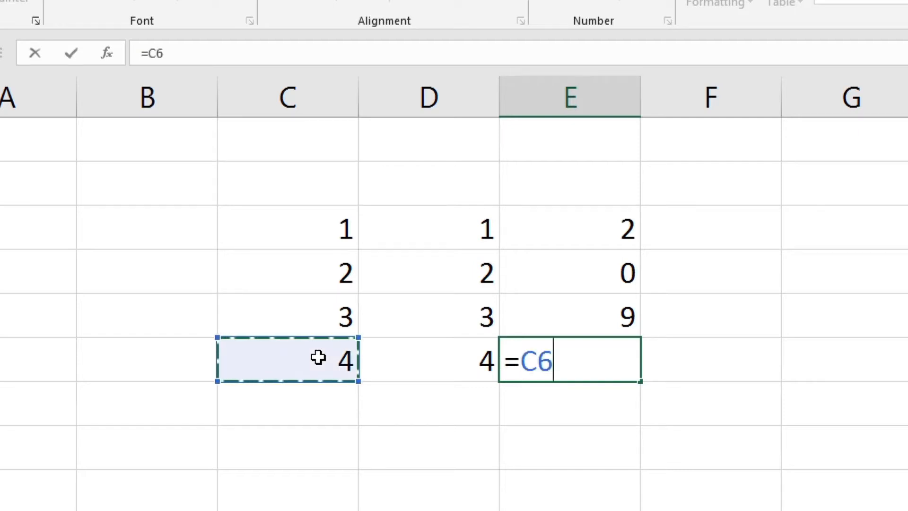
pyautogui.write('/')
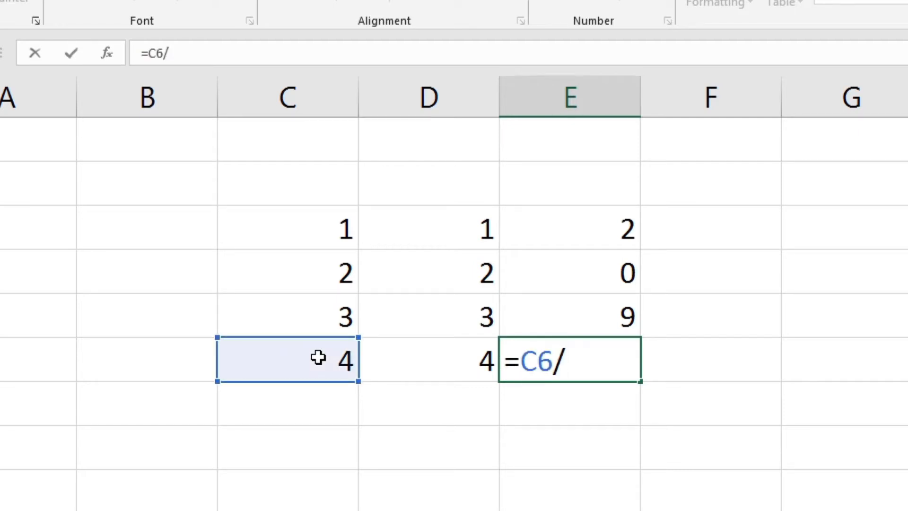
pyautogui.click(463, 357)
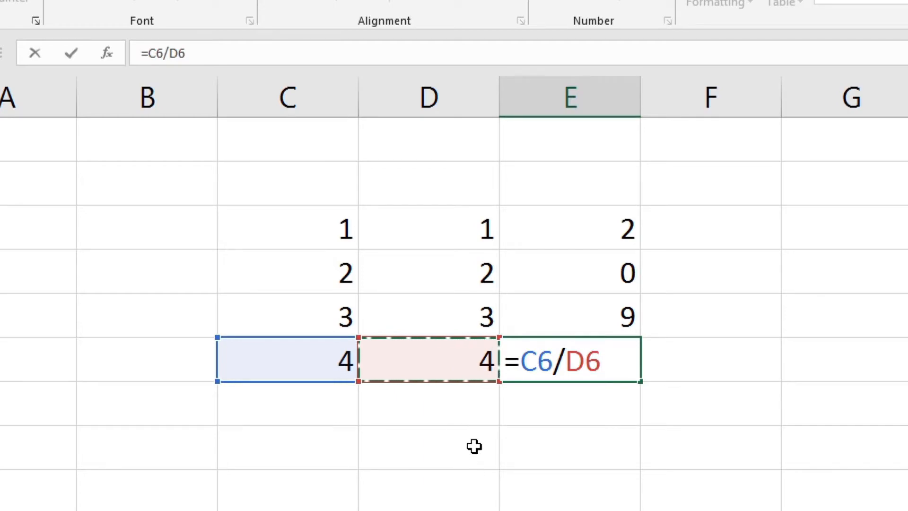
pyautogui.press('Return')
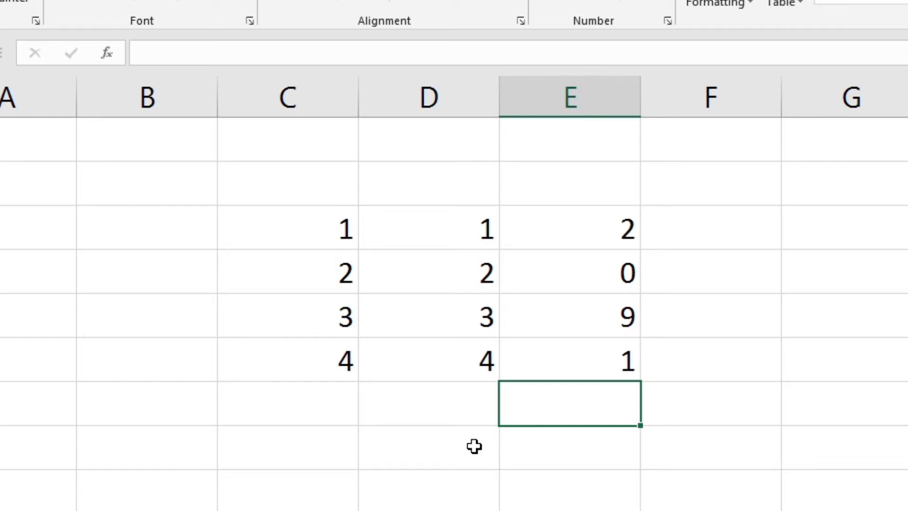
pyautogui.press('Up')
# Enter the number 5 in cell D8, leaving an empty row below the four number pairs.
pyautogui.press('Down')
pyautogui.press('Left')
pyautogui.press('Left')
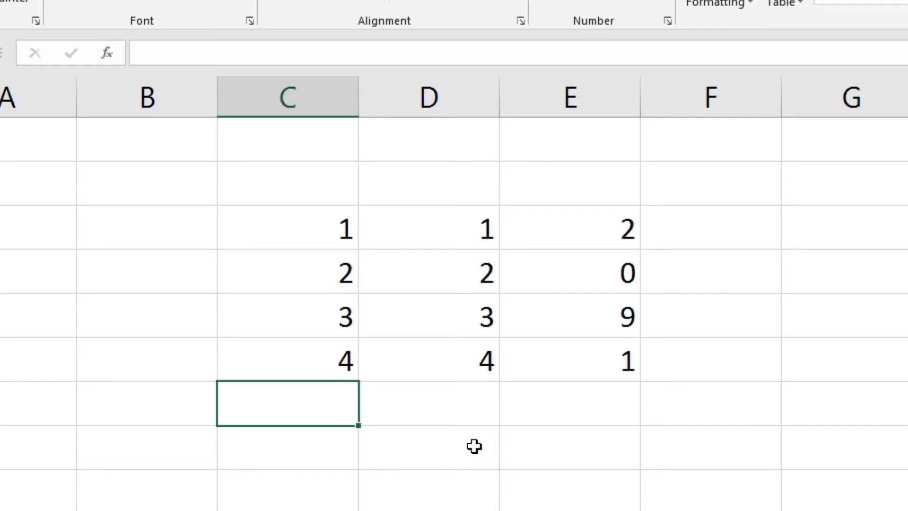
pyautogui.press('Down')
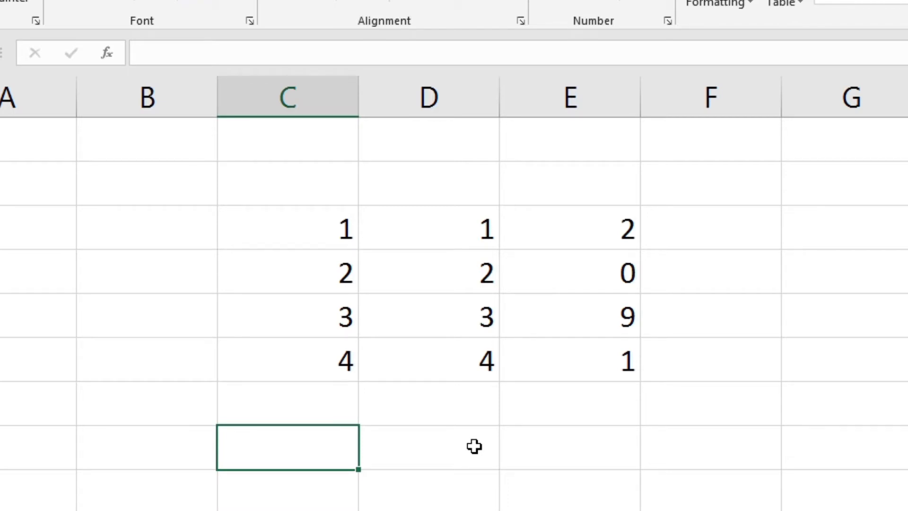
pyautogui.click(475, 446)
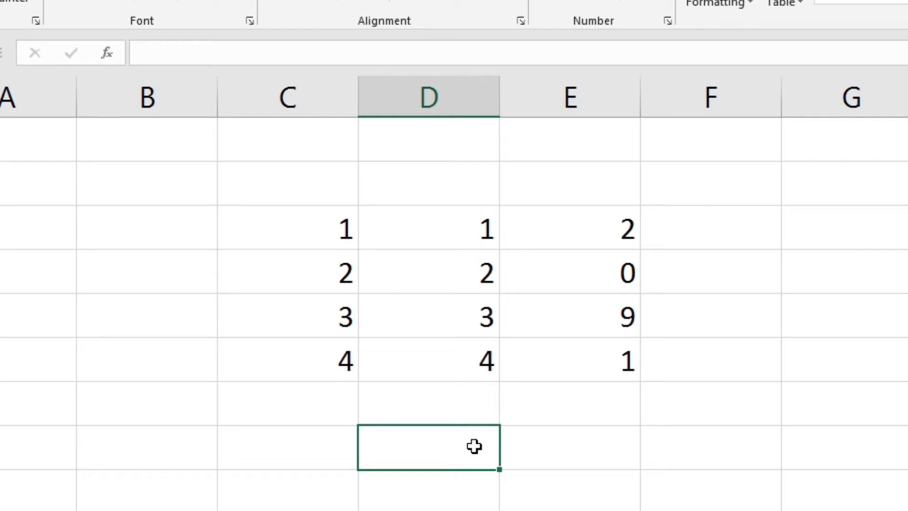
pyautogui.write('5')
pyautogui.press('Tab')
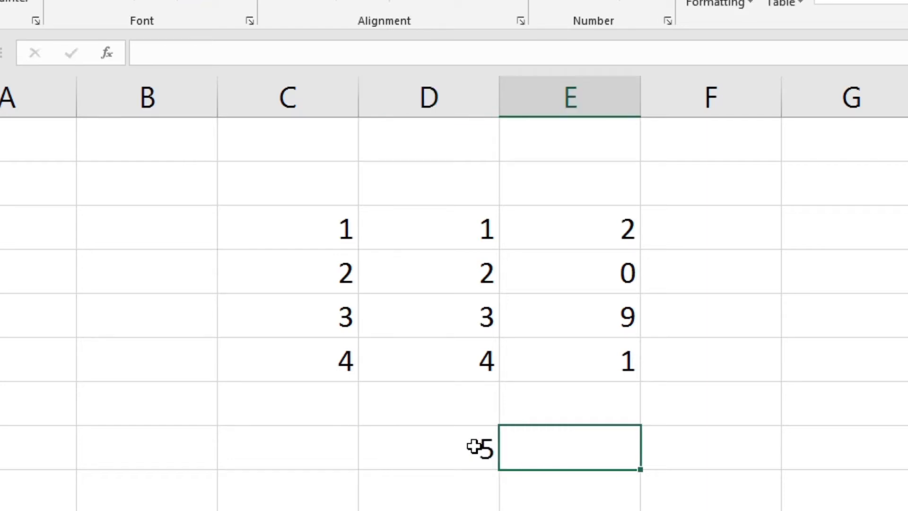
# Square the number in D8 with the formula =D8^2 in cell E8, and check the entered formula.
pyautogui.write('=')
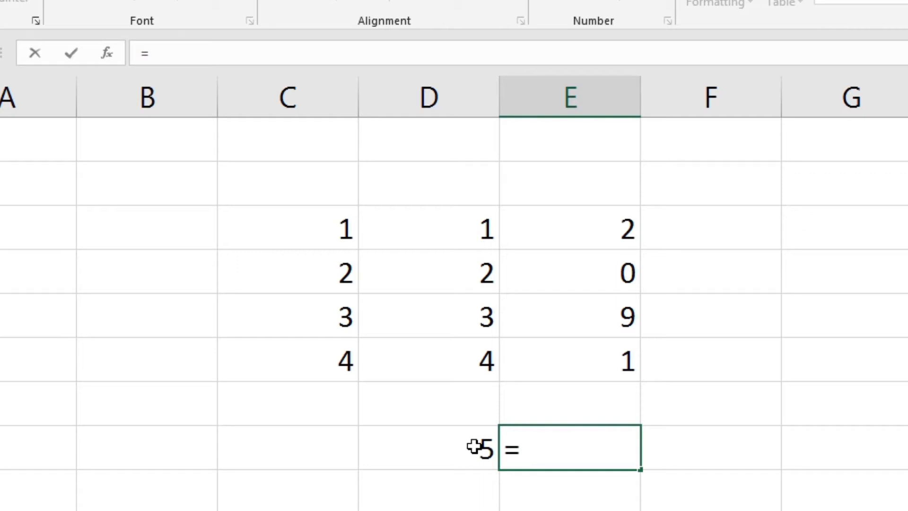
pyautogui.click(474, 446)
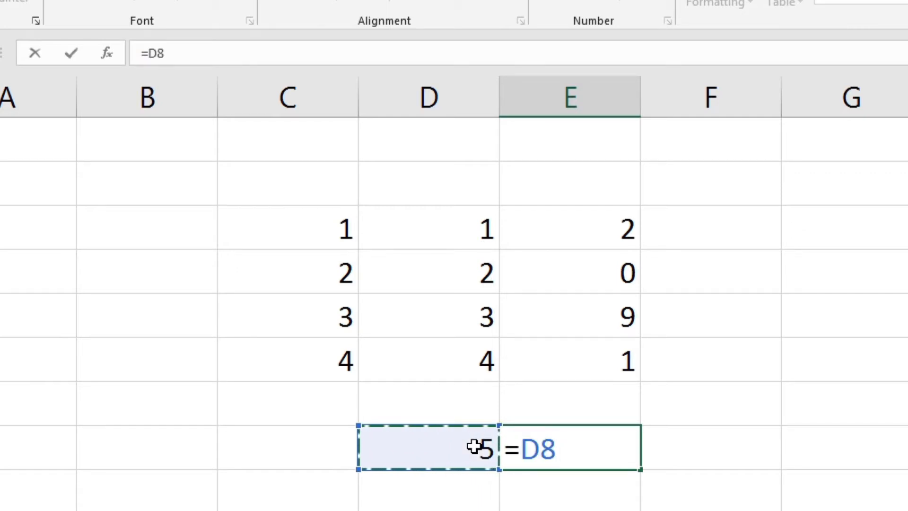
pyautogui.write('^')
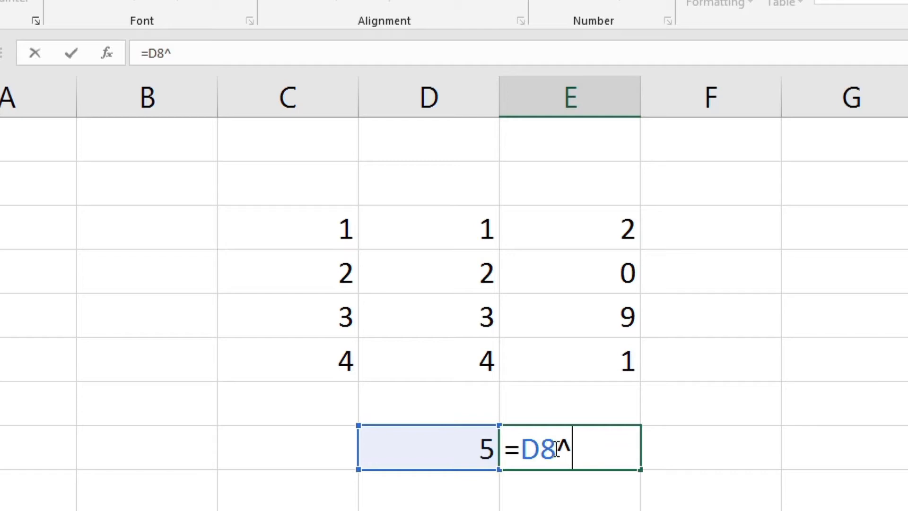
pyautogui.moveTo(559, 448); pyautogui.dragTo(574, 448)
pyautogui.click(584, 450)
pyautogui.write('2')
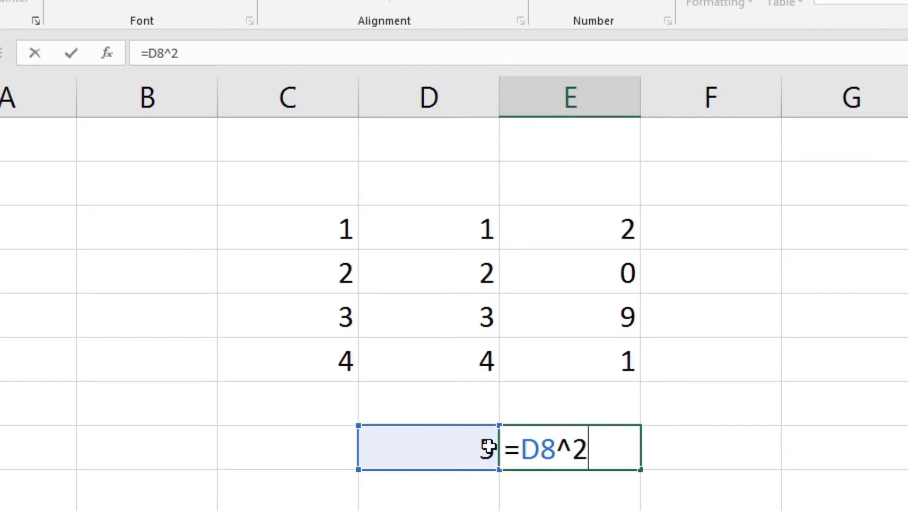
pyautogui.doubleClick(570, 442)
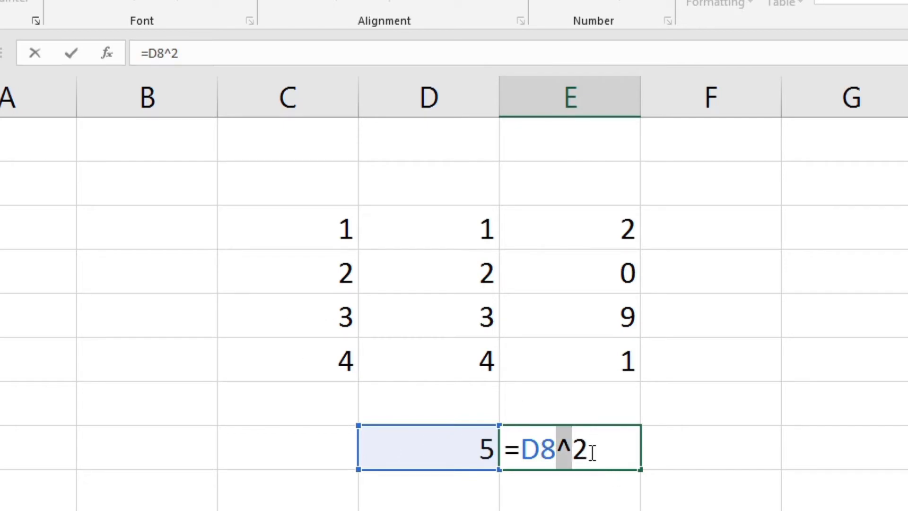
pyautogui.click(588, 449)
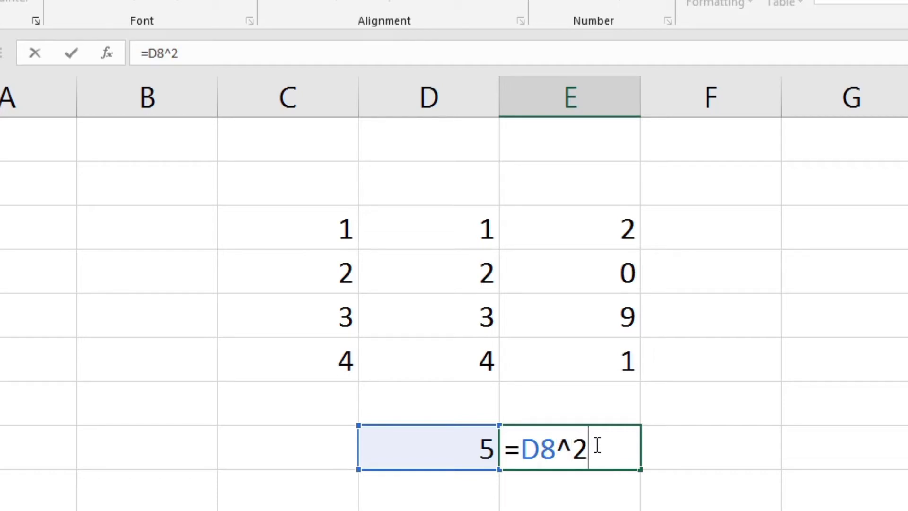
pyautogui.press('Return')
pyautogui.click(595, 445)
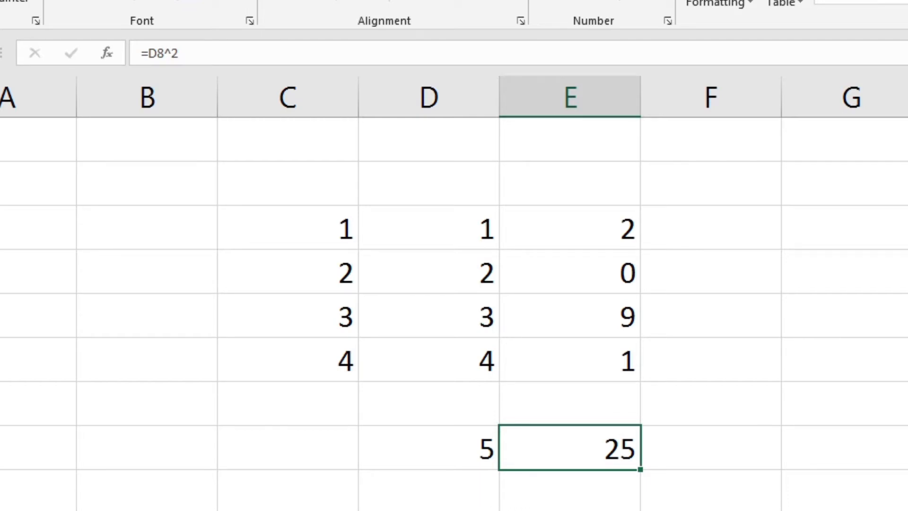
pyautogui.scroll(-1, 483, 501)
pyautogui.scroll(1, 488, 499)
pyautogui.click(473, 510)
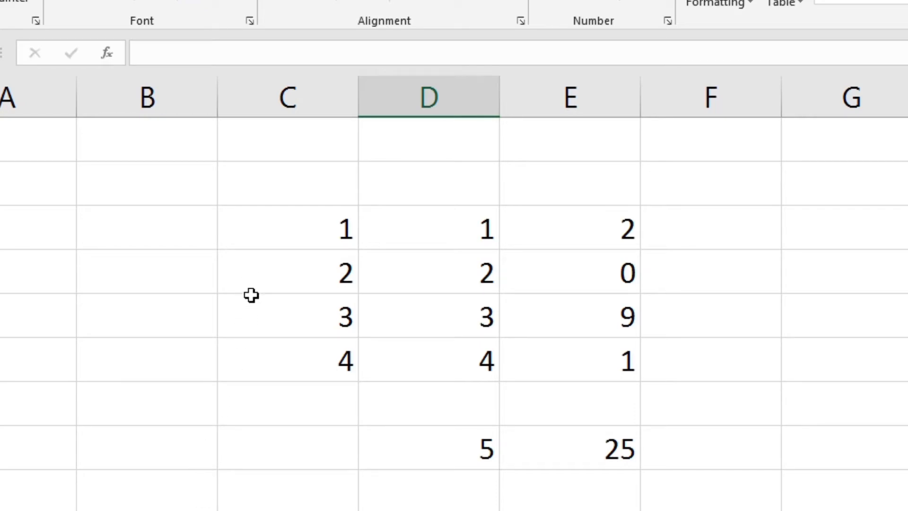
# Copy the four numbers in C3:C6 to I3:I6 and clear the copy outline around the source range.
pyautogui.moveTo(317, 217); pyautogui.dragTo(287, 358)
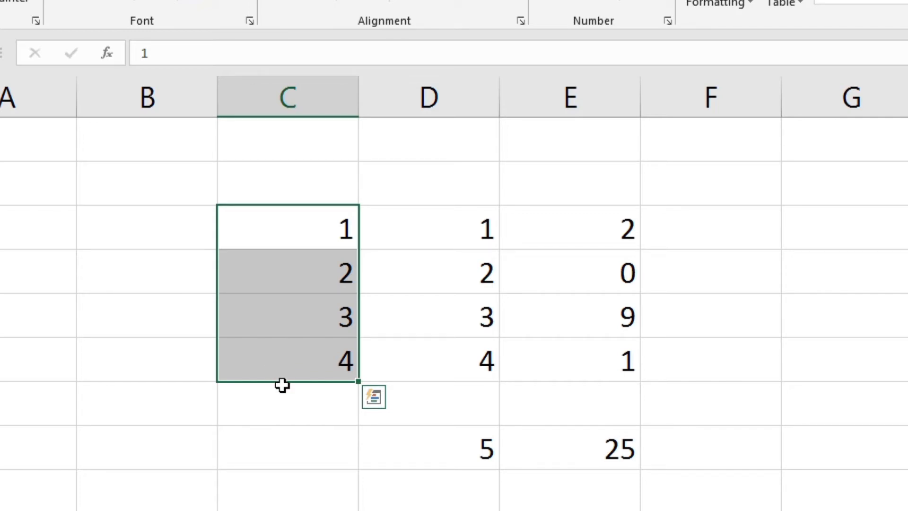
pyautogui.moveTo(285, 236); pyautogui.dragTo(290, 360)
pyautogui.hotkey('ctrl', 'c')
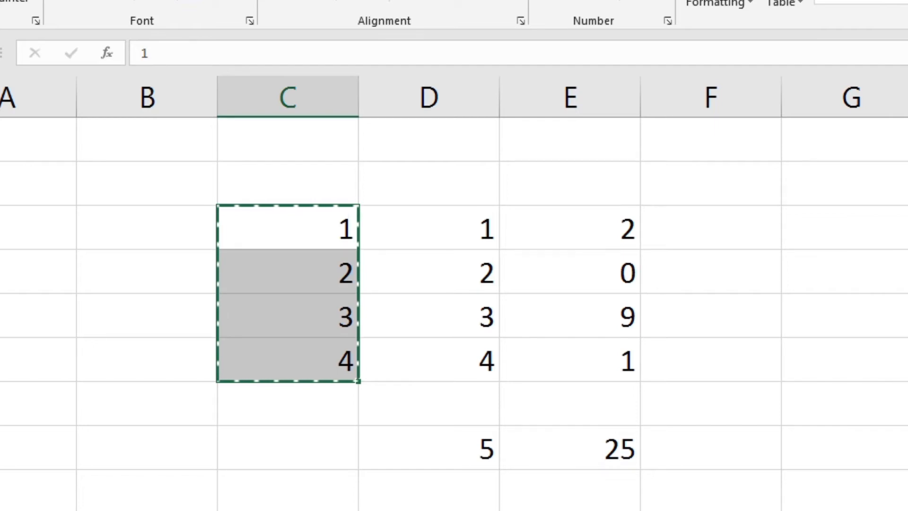
pyautogui.hscroll(4, 546, 257)
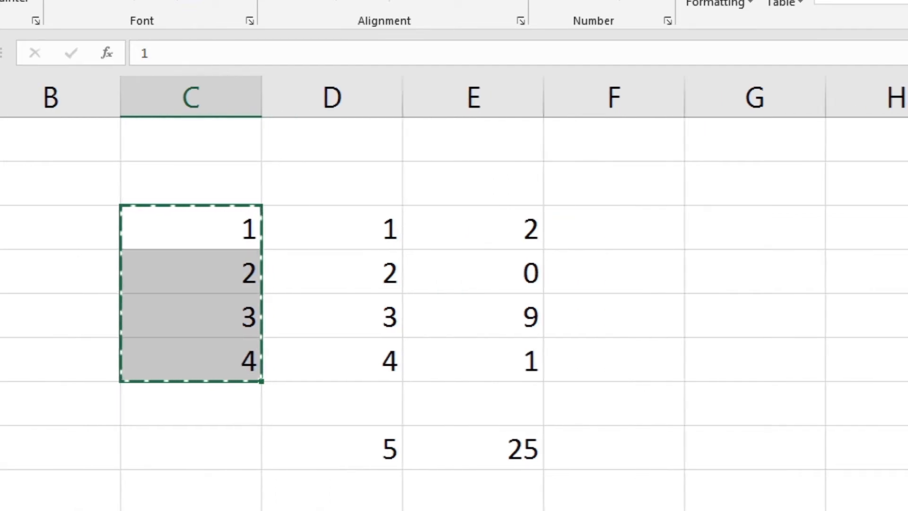
pyautogui.click(549, 227)
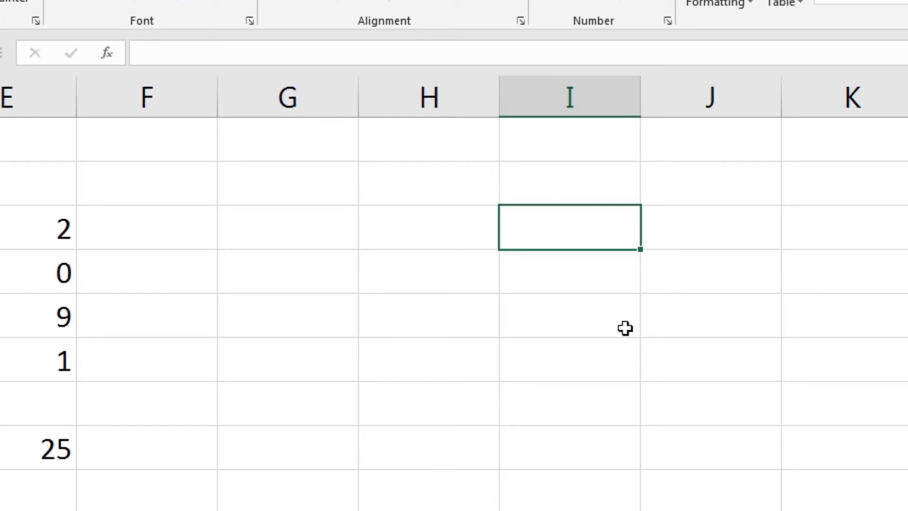
pyautogui.hotkey('ctrl', 'v')
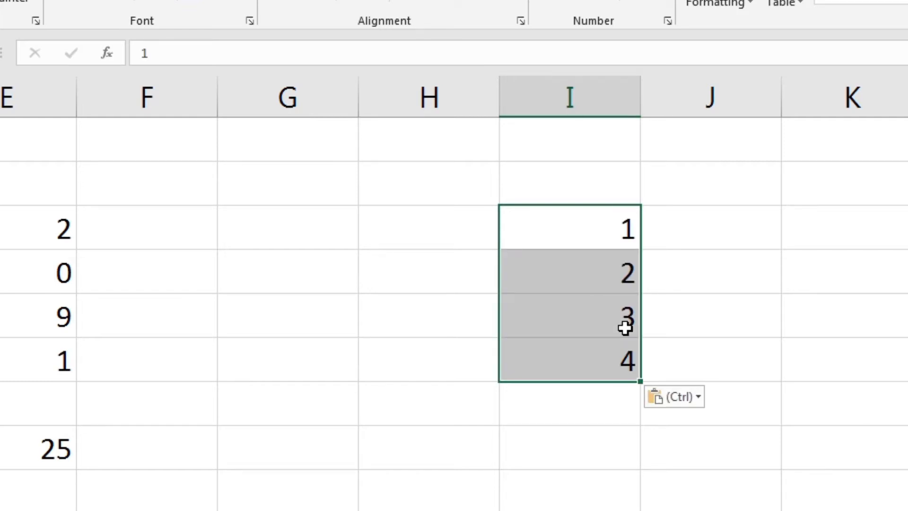
pyautogui.click(604, 235)
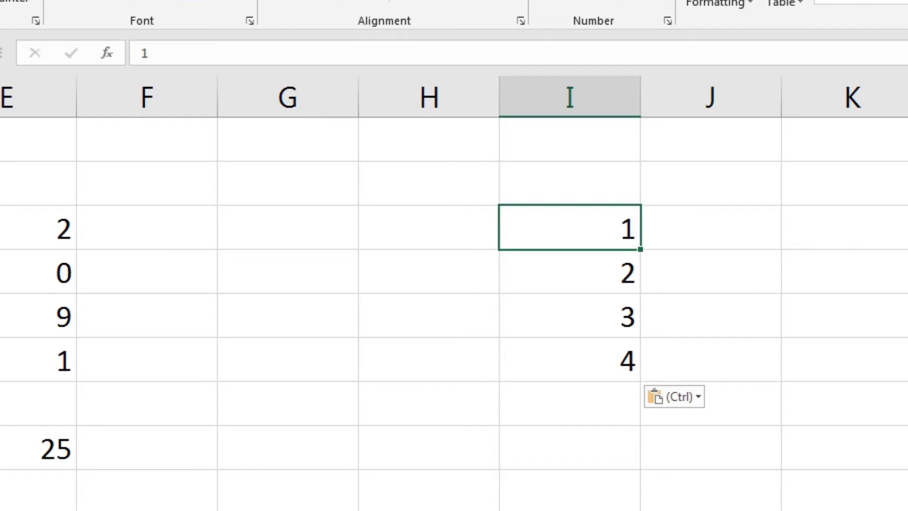
pyautogui.hscroll(-2, 454, 293)
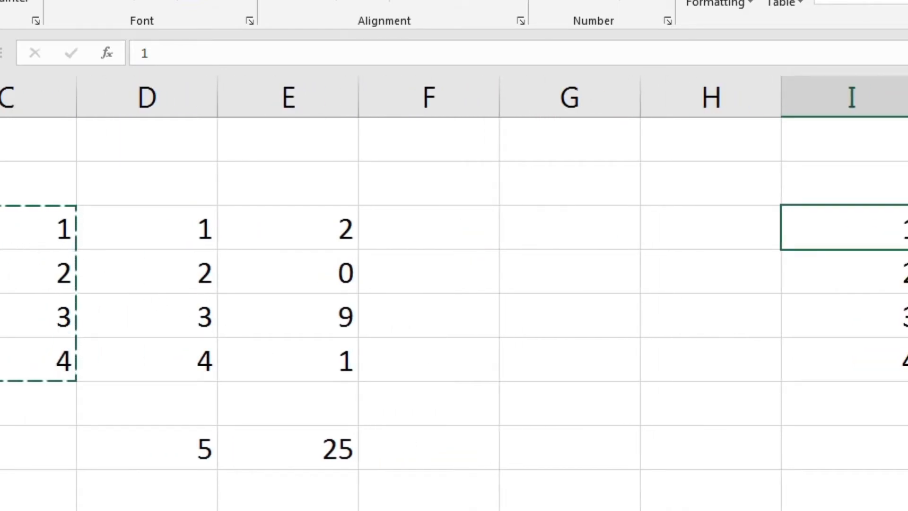
pyautogui.hscroll(-2, 384, 353)
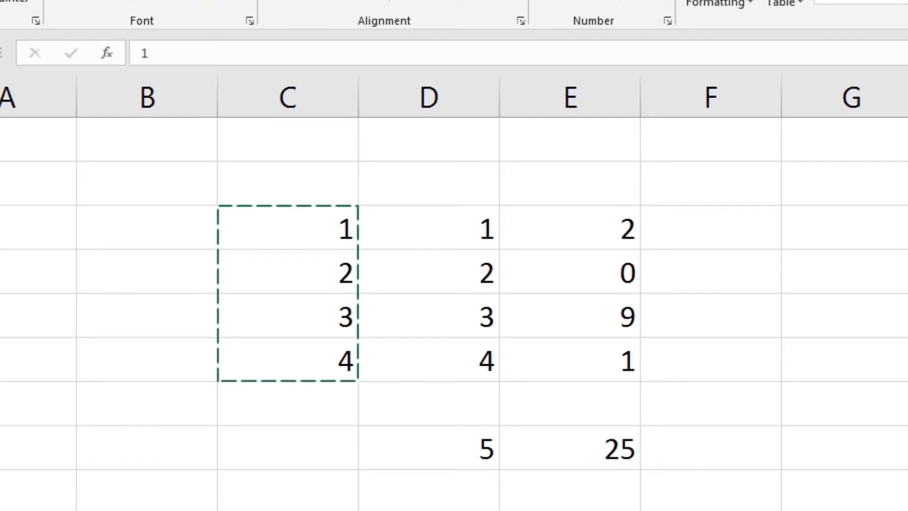
pyautogui.press('Escape')
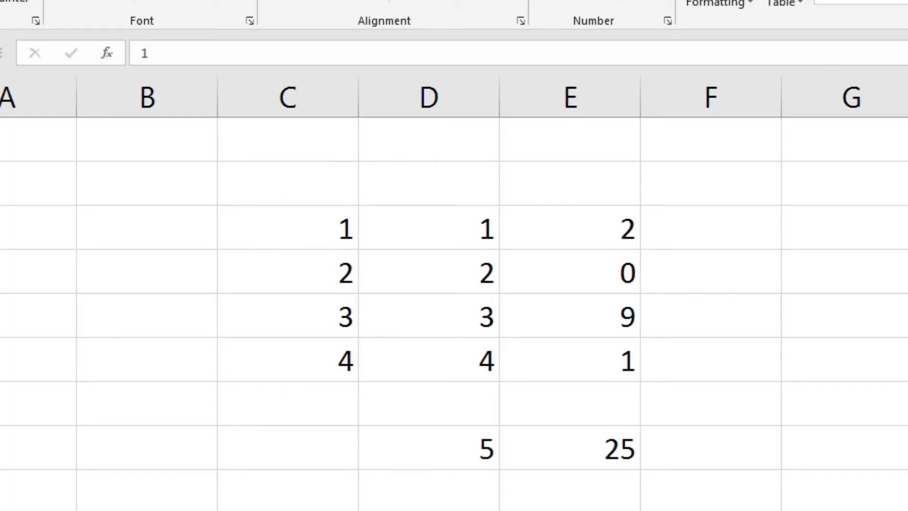
# Start a SUM function in cell I7, directly below the copied numbers in I3:I6.
pyautogui.hscroll(3, 454, 294)
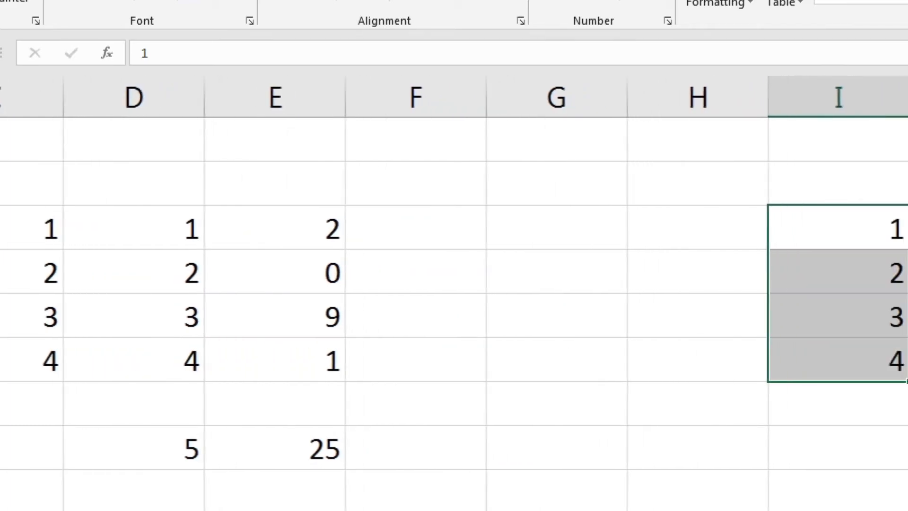
pyautogui.click(759, 433)
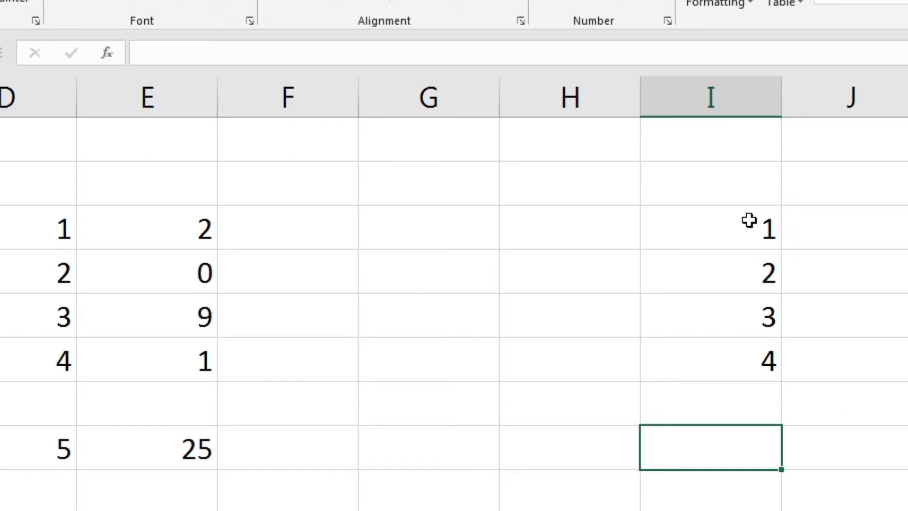
pyautogui.moveTo(744, 221); pyautogui.dragTo(729, 360)
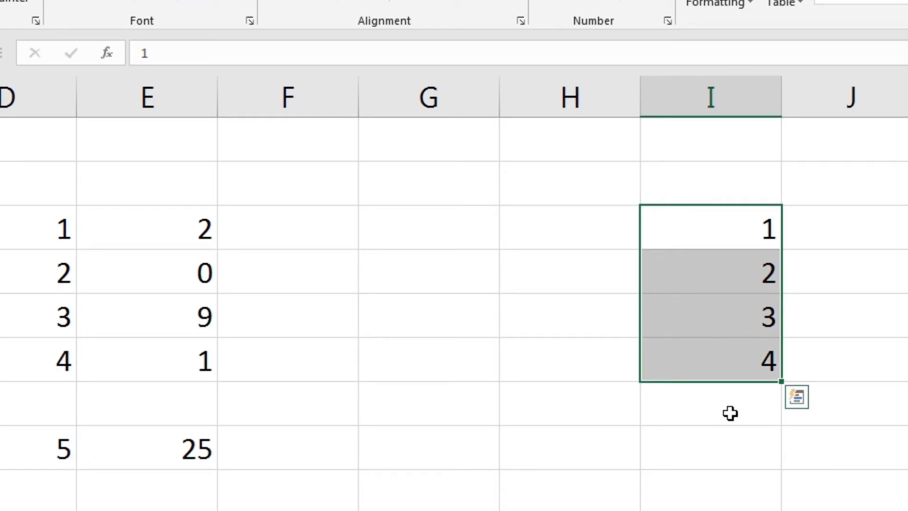
pyautogui.click(731, 414)
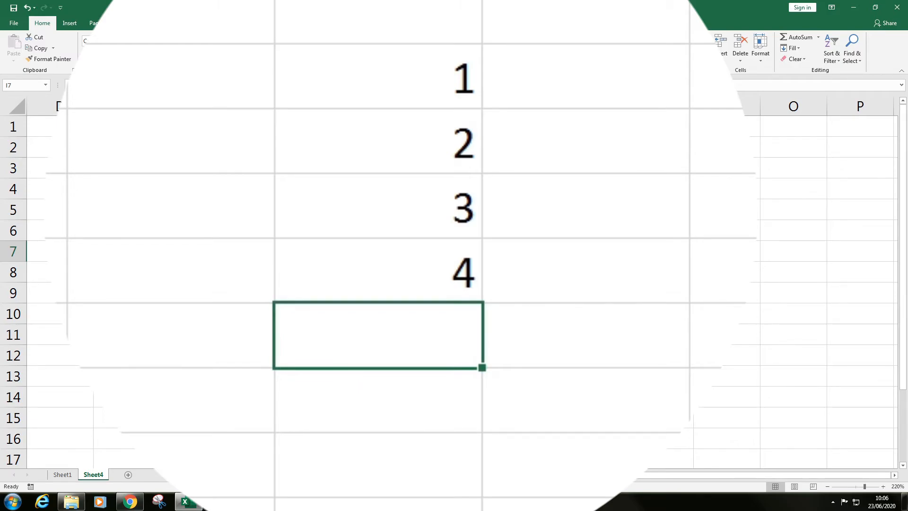
pyautogui.write('=')
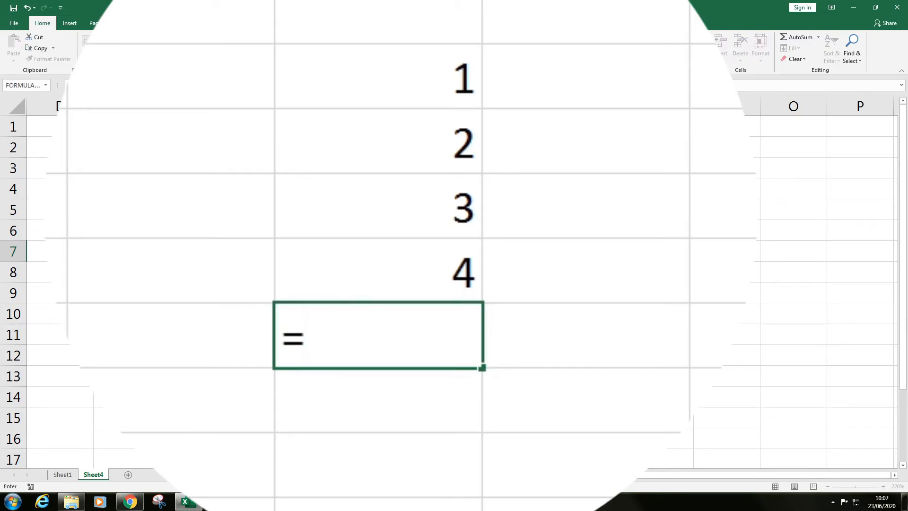
pyautogui.write('sum')
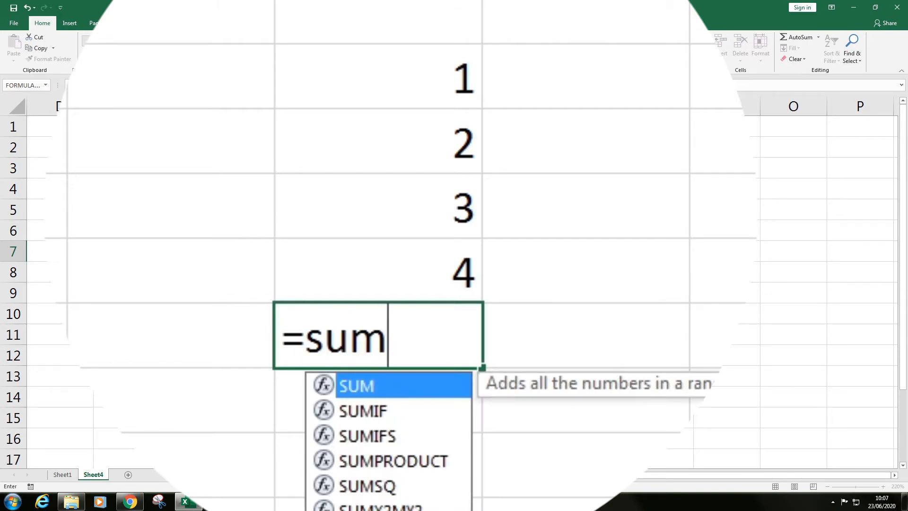
pyautogui.doubleClick(385, 391)
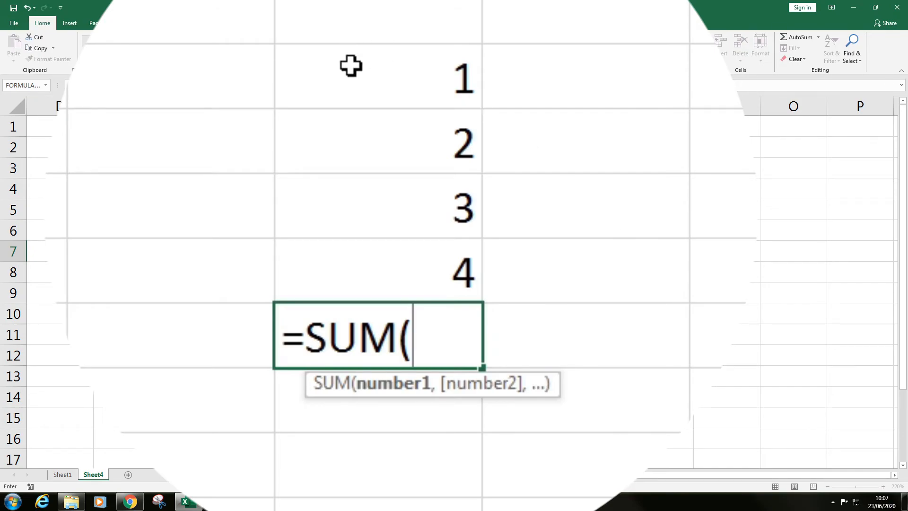
# Complete the formula in I7 as =SUM(I3,I4,I5,I6), referencing each of the four numbers as a separate argument.
pyautogui.click(381, 77)
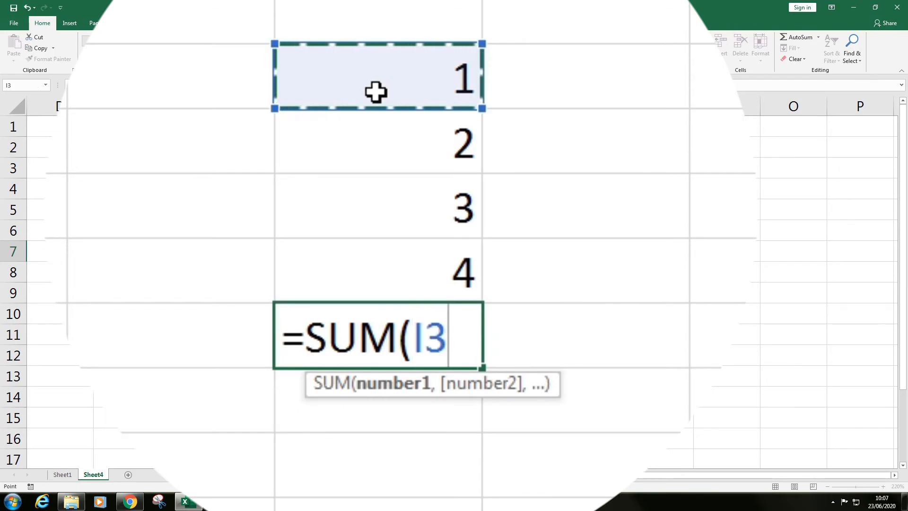
pyautogui.write(',')
pyautogui.click(365, 149)
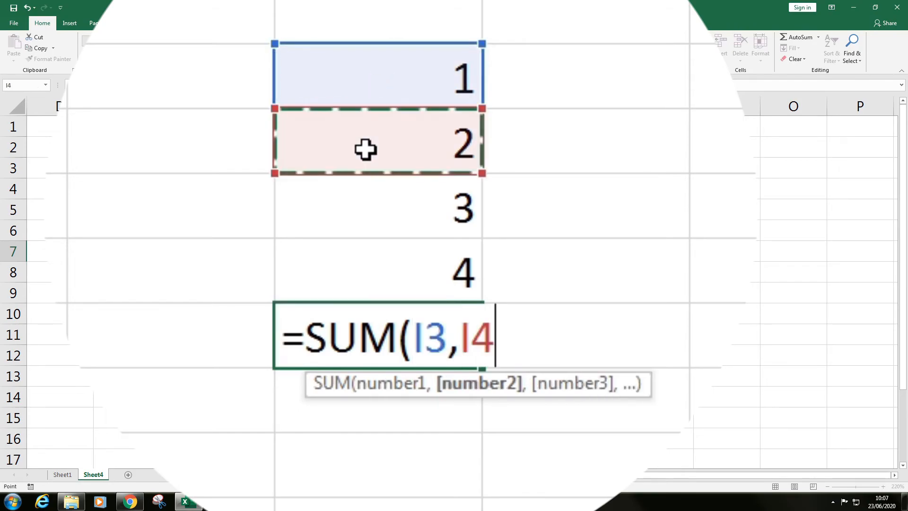
pyautogui.write(',')
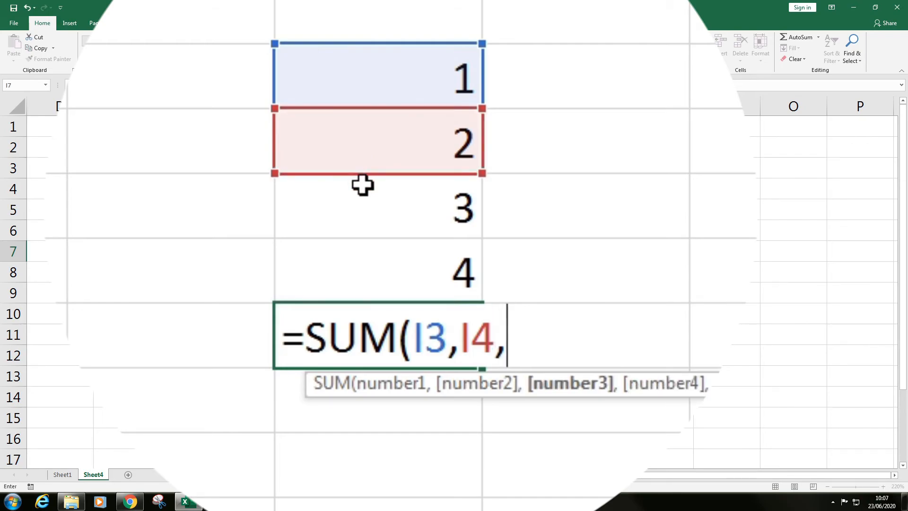
pyautogui.click(361, 209)
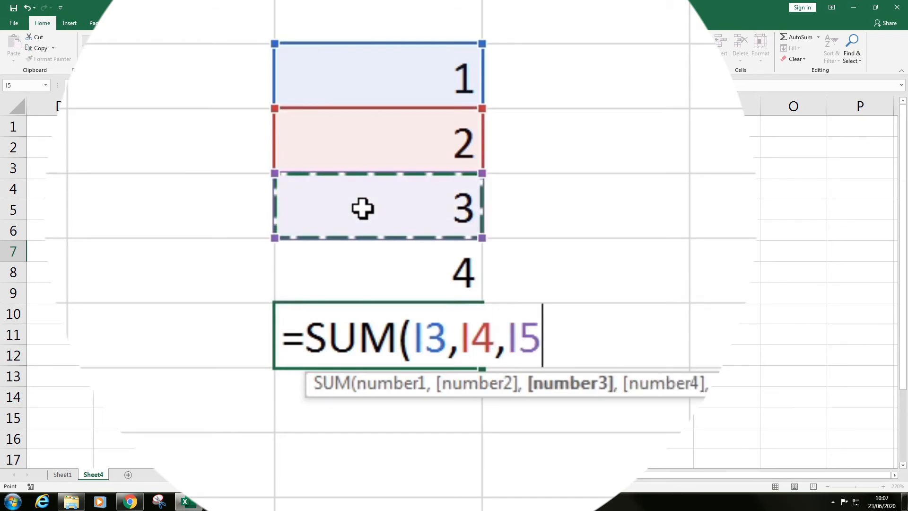
pyautogui.write(',')
pyautogui.click(360, 267)
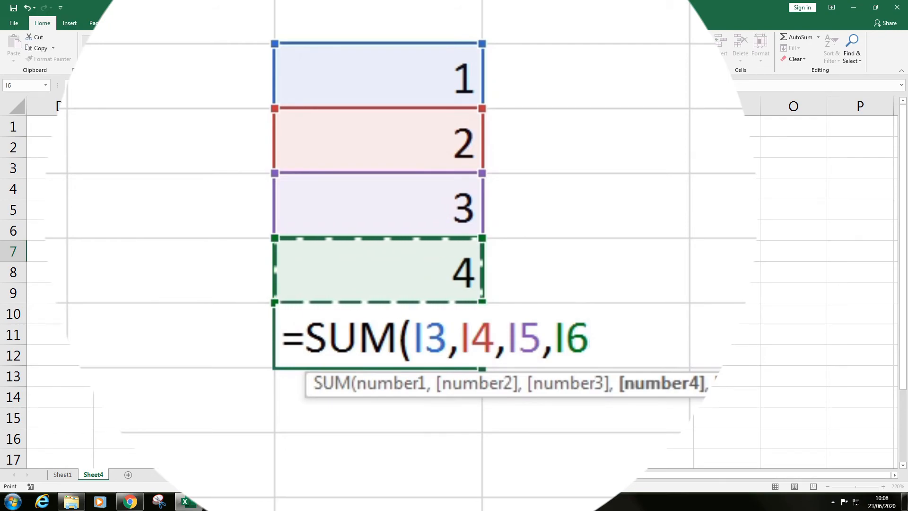
pyautogui.write(')')
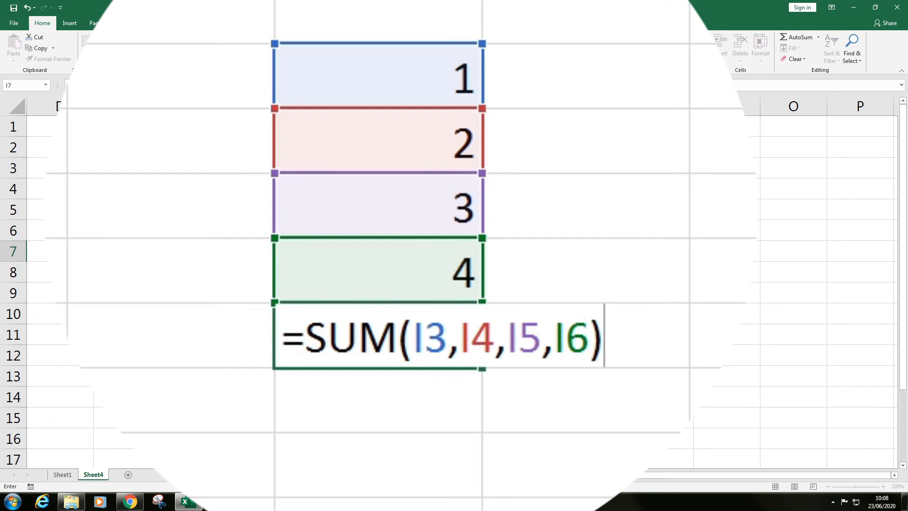
pyautogui.press('Return')
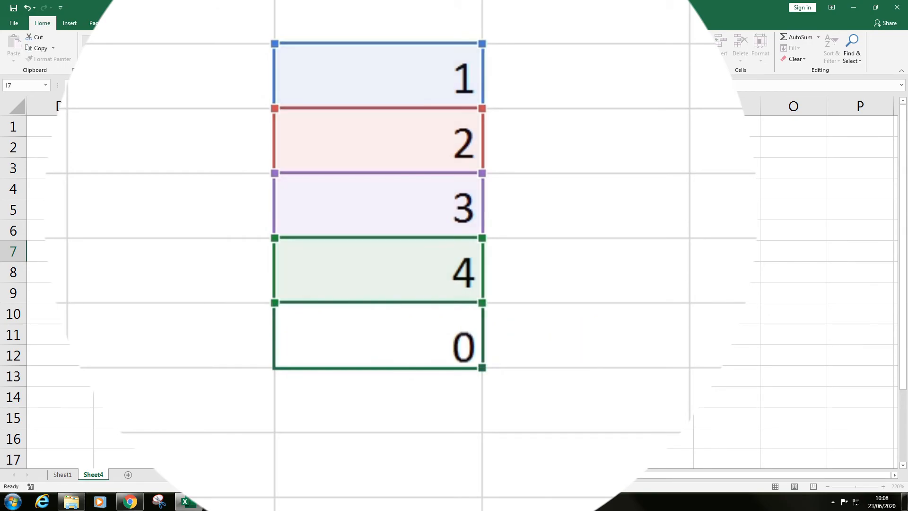
# Check the total in I7 against the status bar sum for the range I3:I6.
pyautogui.press('Up')
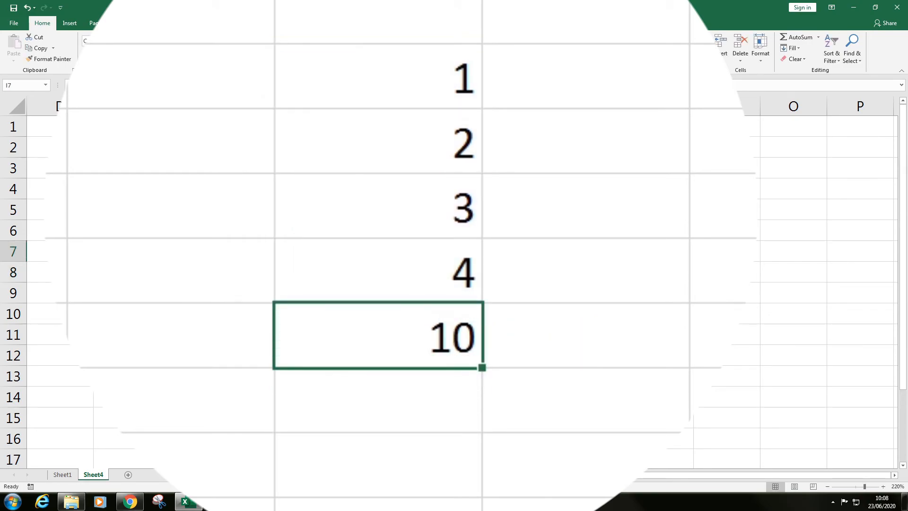
pyautogui.press('Up')
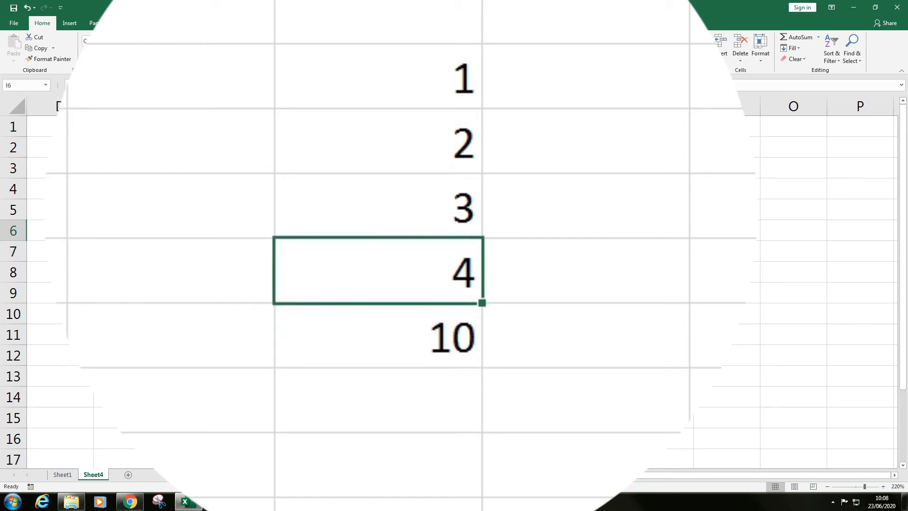
pyautogui.click(563, 200)
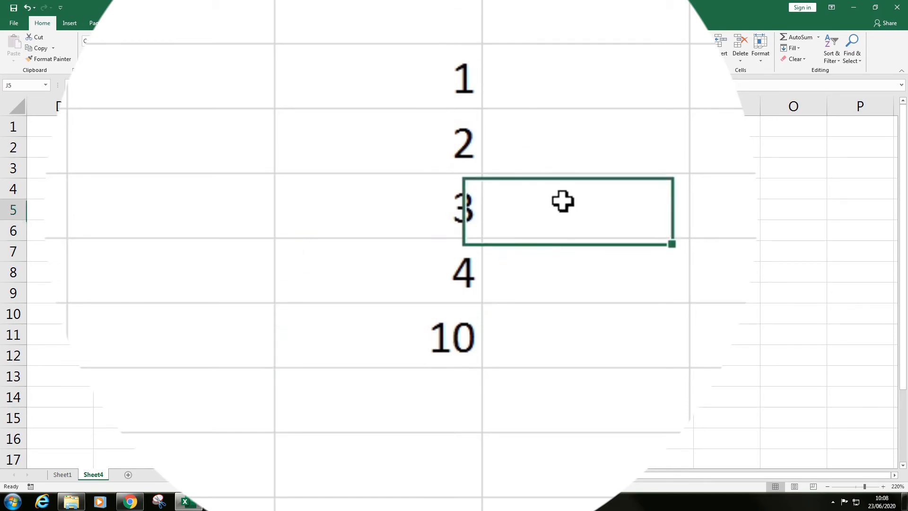
pyautogui.moveTo(397, 77); pyautogui.dragTo(377, 265)
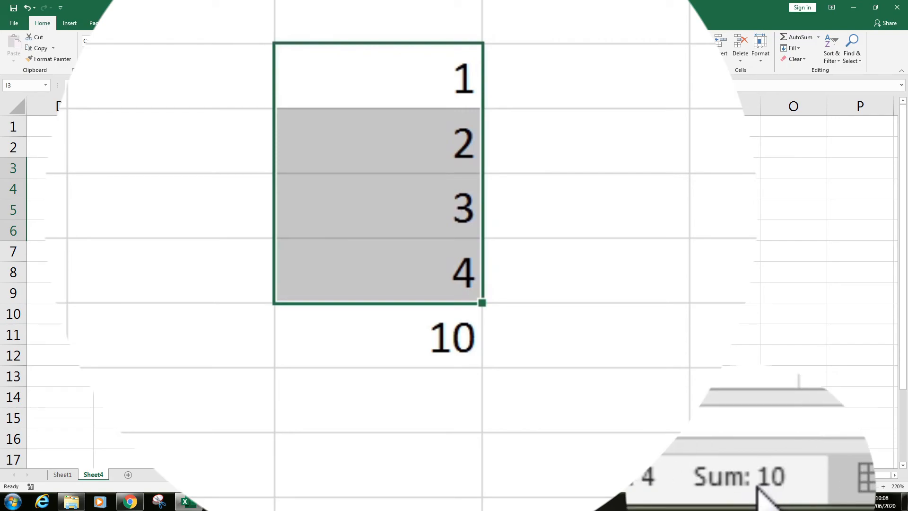
pyautogui.click(567, 353)
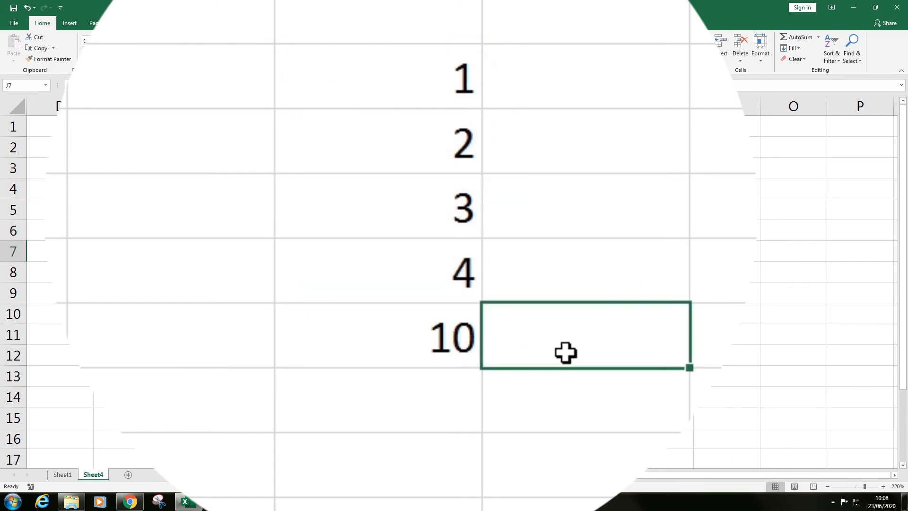
# Replace the formula in cell I7 with =sum(I3:I6) to total the four numbers as one range.
pyautogui.click(383, 357)
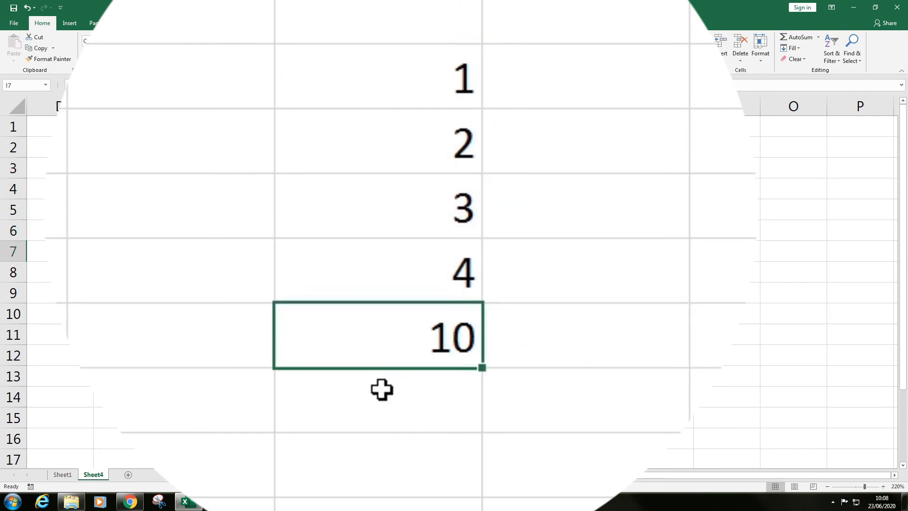
pyautogui.press('Delete')
pyautogui.write('=sum')
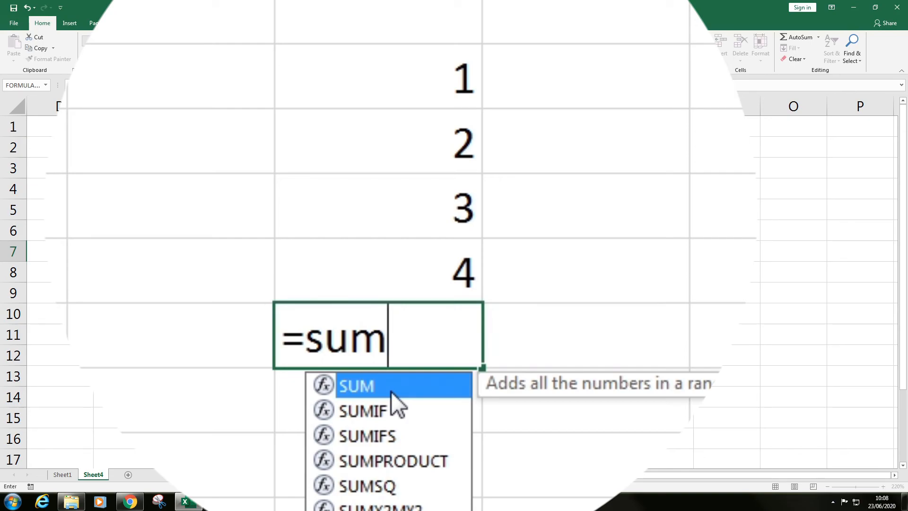
pyautogui.write('(')
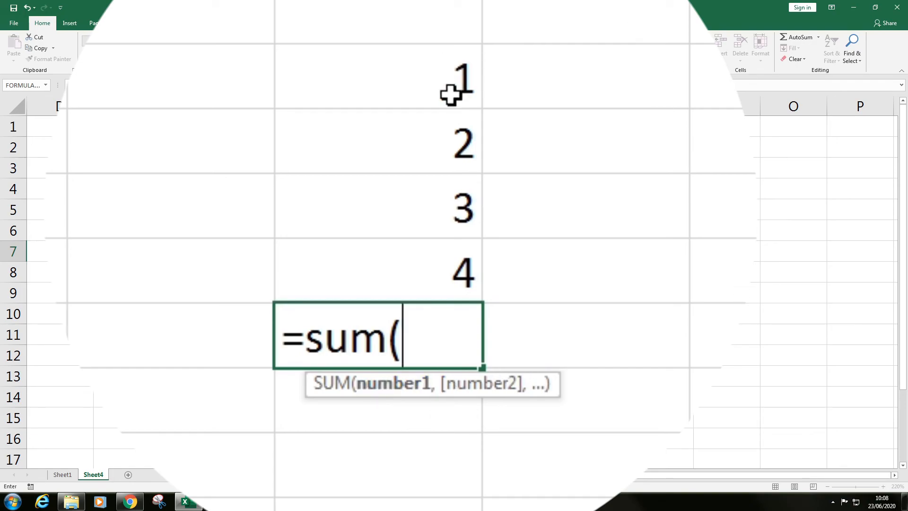
pyautogui.click(403, 74)
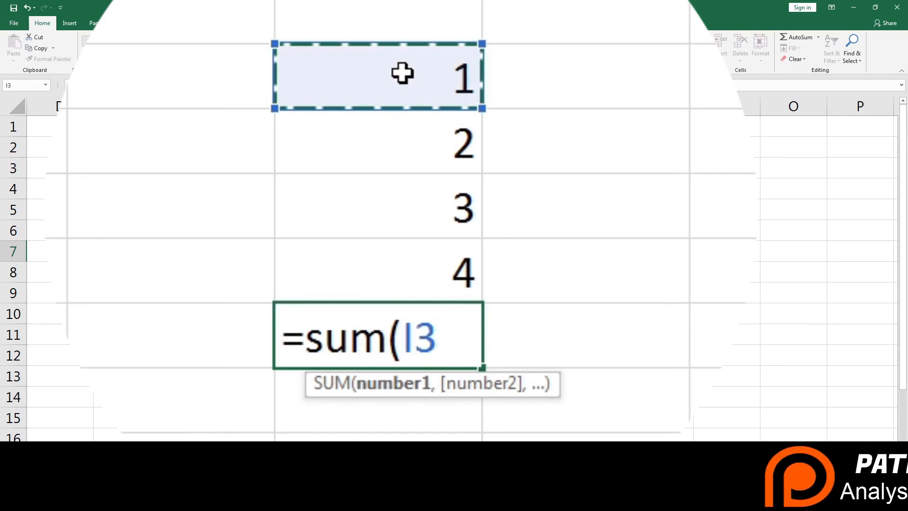
pyautogui.moveTo(403, 73); pyautogui.dragTo(410, 269)
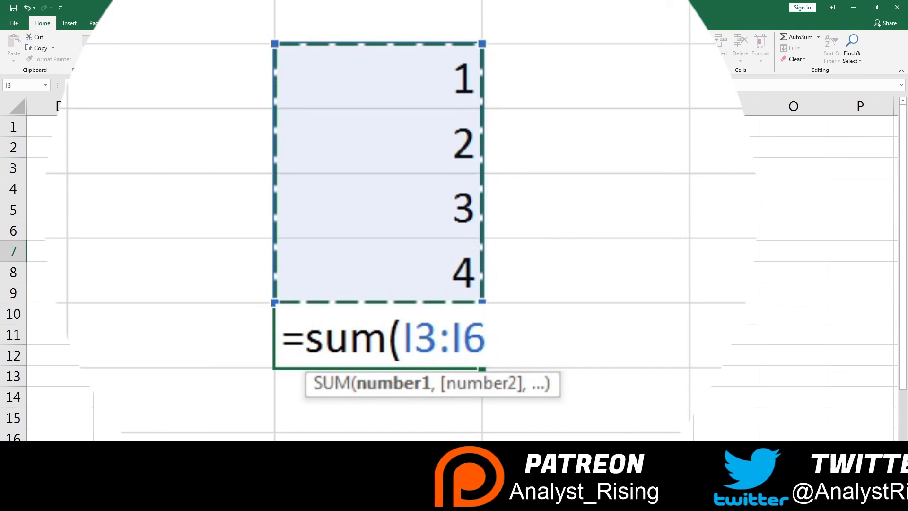
pyautogui.write(')')
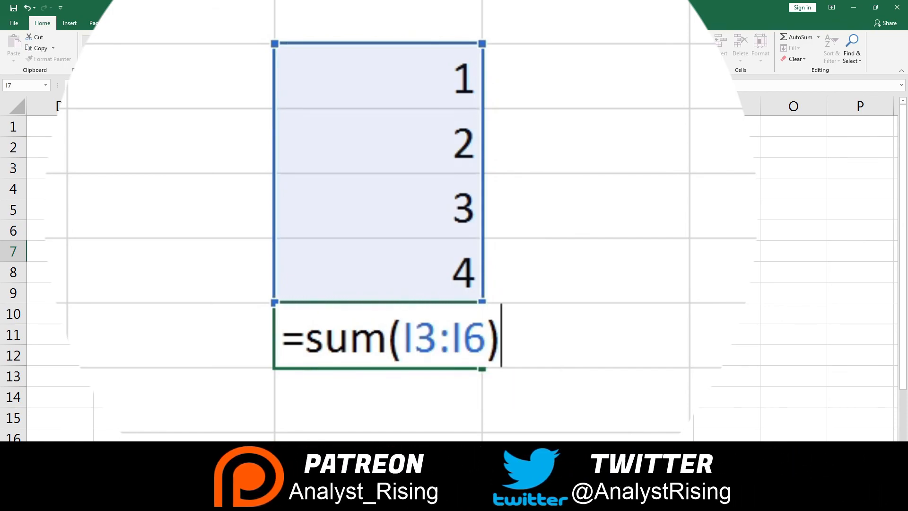
pyautogui.press('Return')
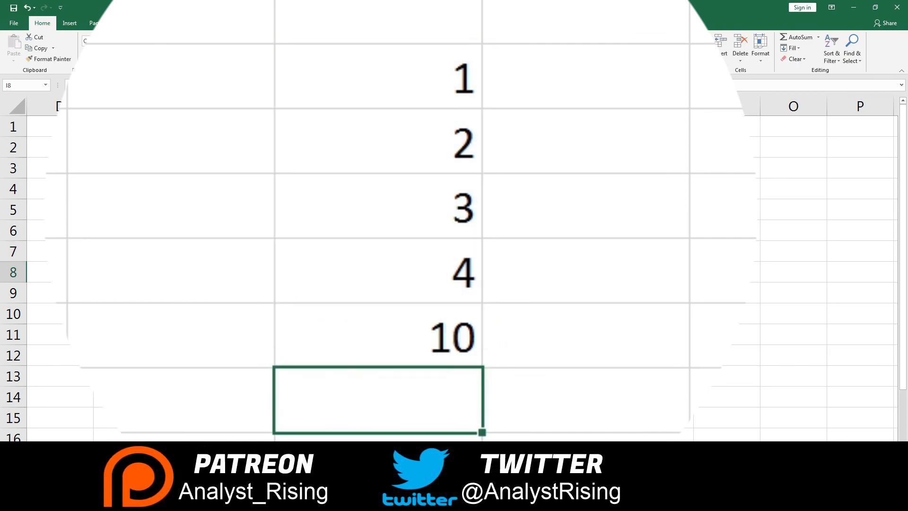